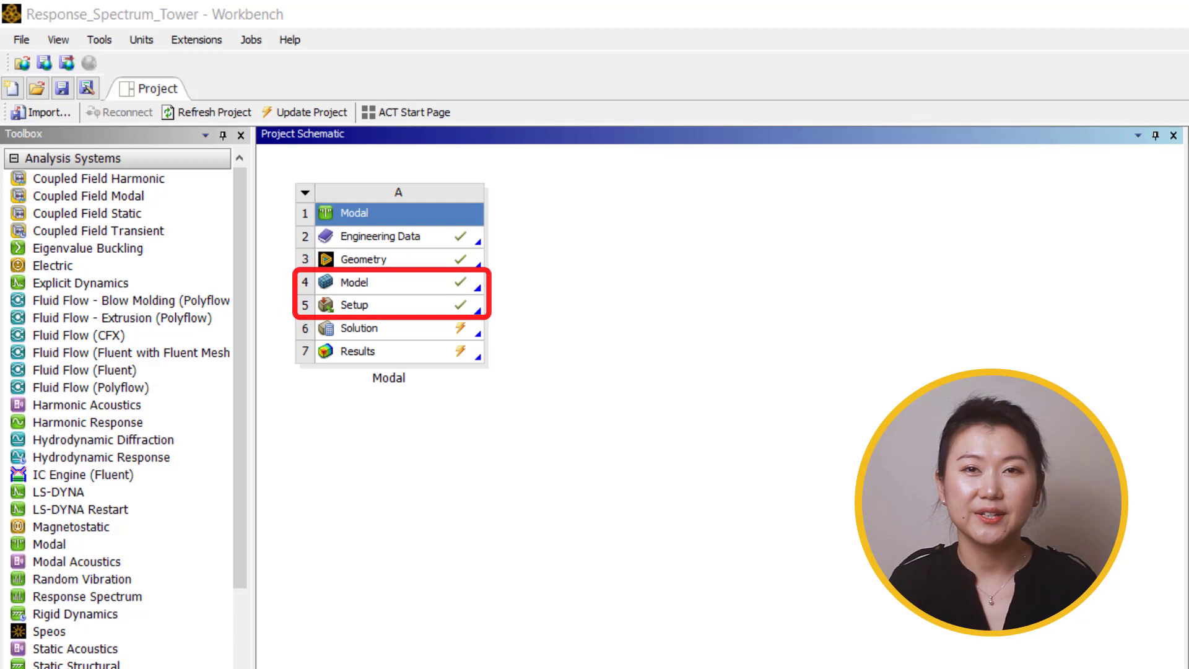
- Open the Modal system's Model cell (A4) in Mechanical to load the tower model
click(443, 283)
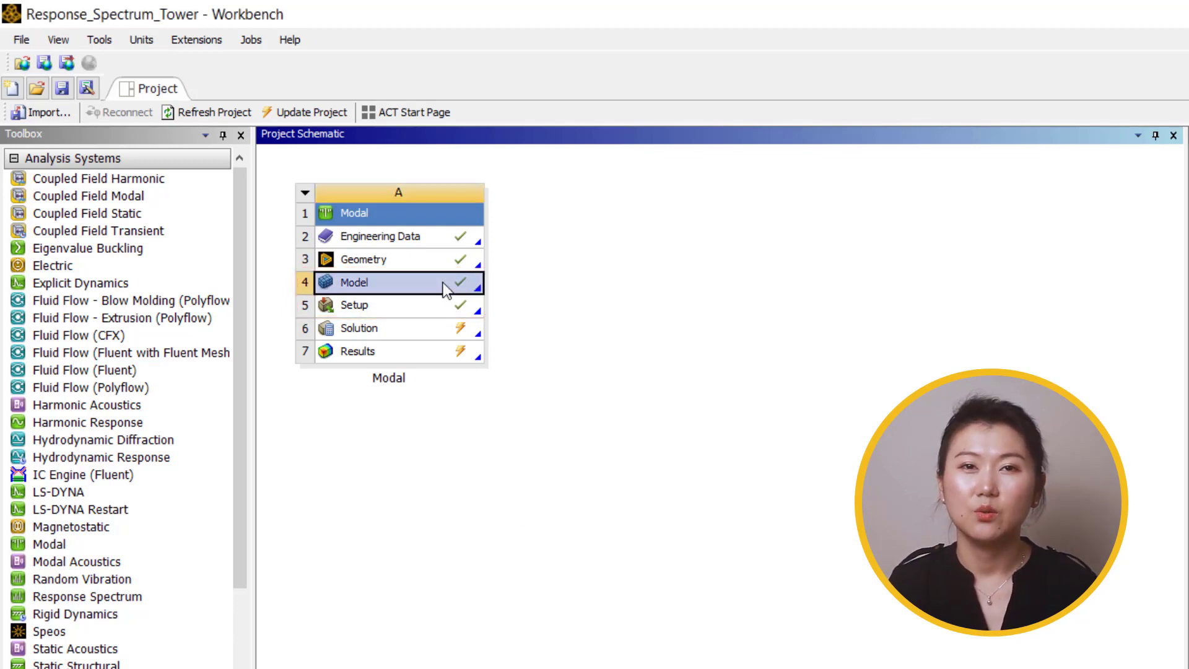
double_click(444, 283)
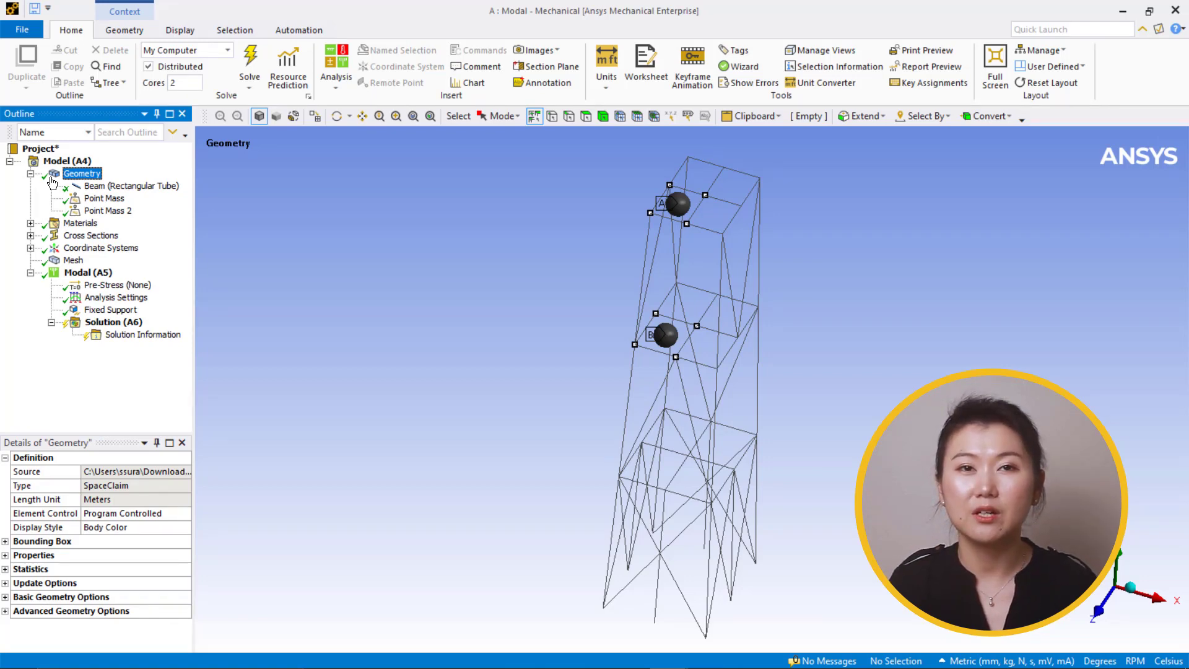
- Inspect the rectangular-tube beam body, both point masses, and the tower mesh
click(117, 186)
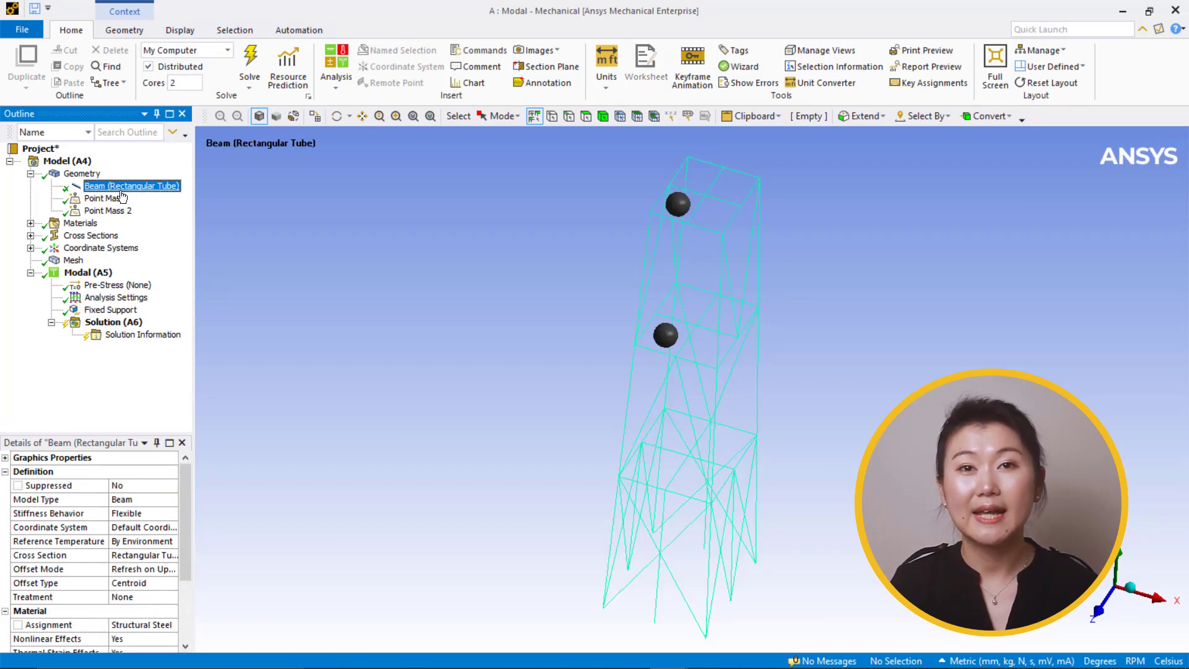
click(115, 199)
click(121, 211)
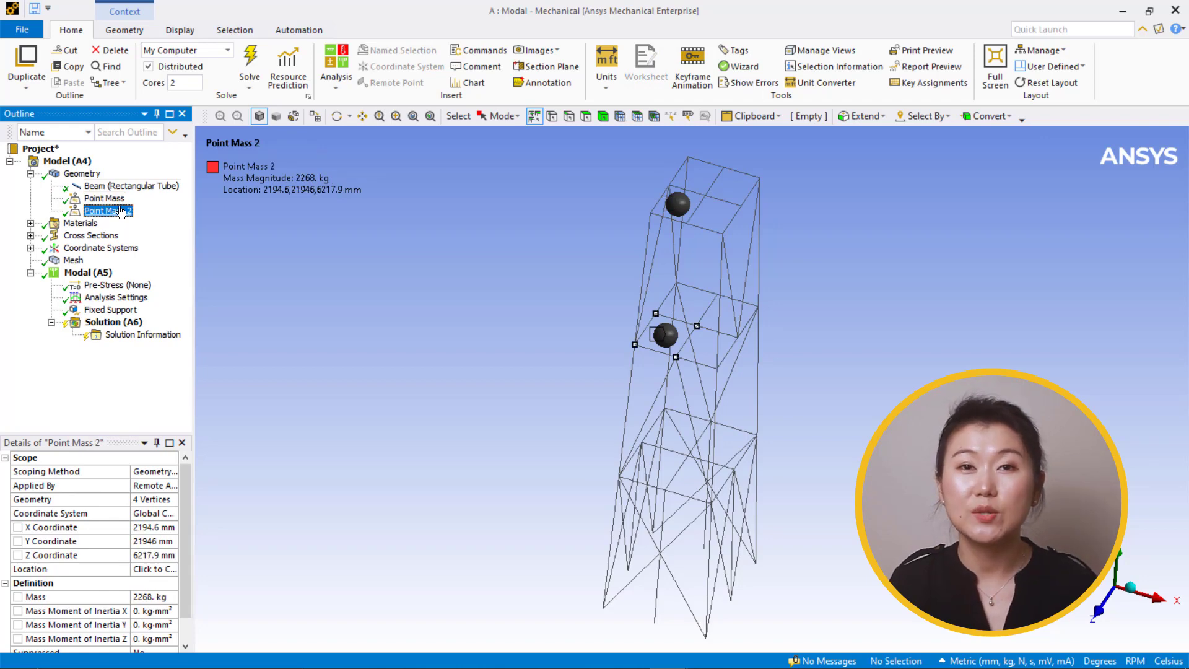
right_drag(582, 181, 796, 344)
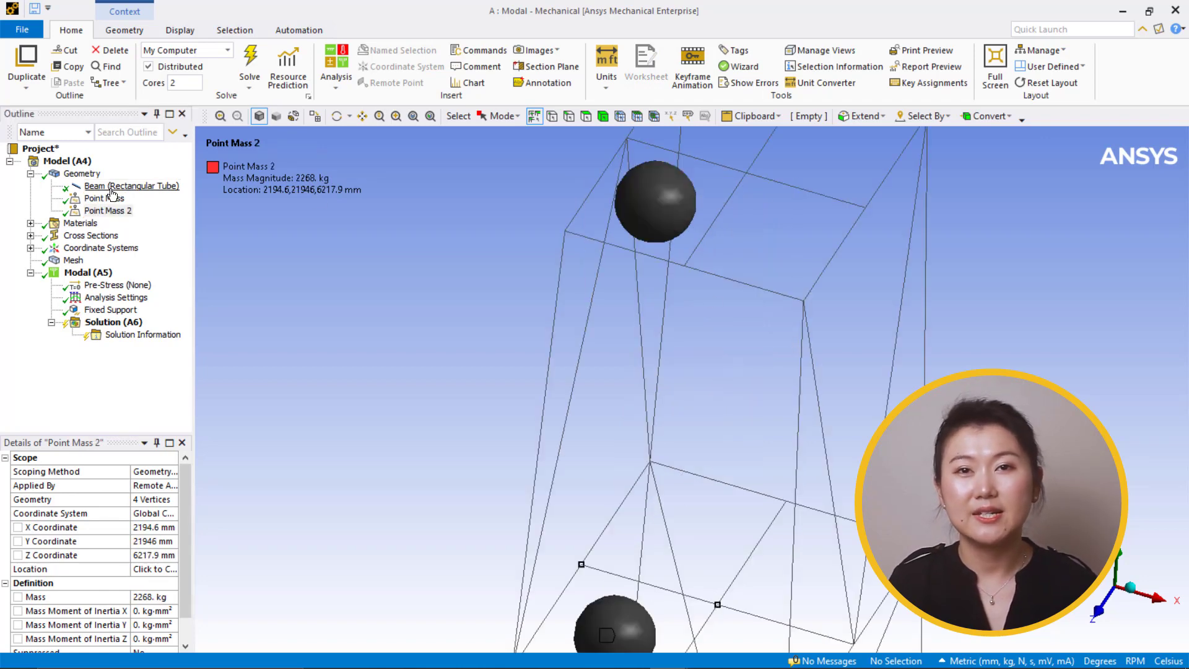
click(73, 261)
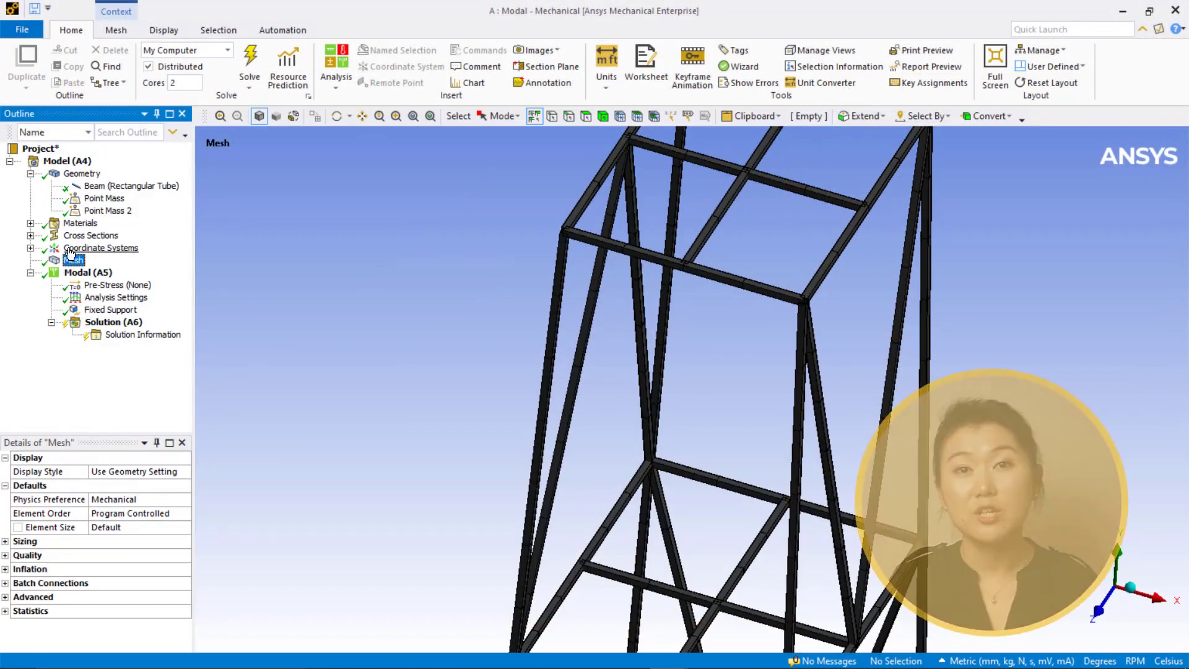
- Review Structural Steel properties, then confirm the point masses of 3628.7 kg and 2268 kg
click(30, 224)
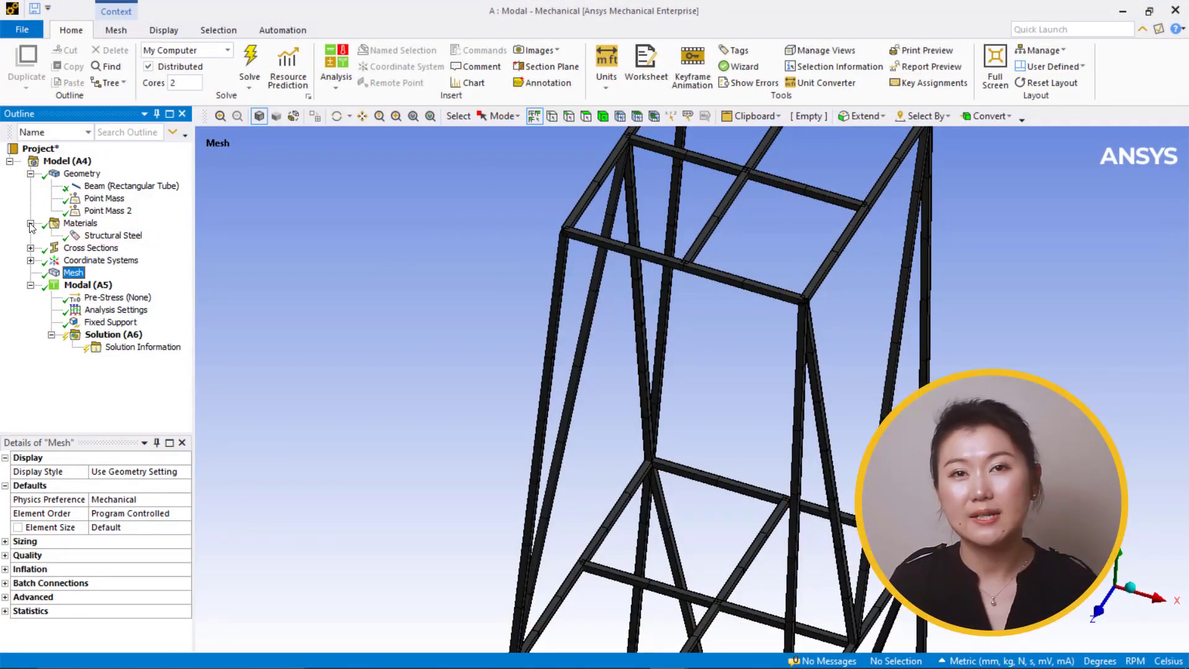
click(112, 235)
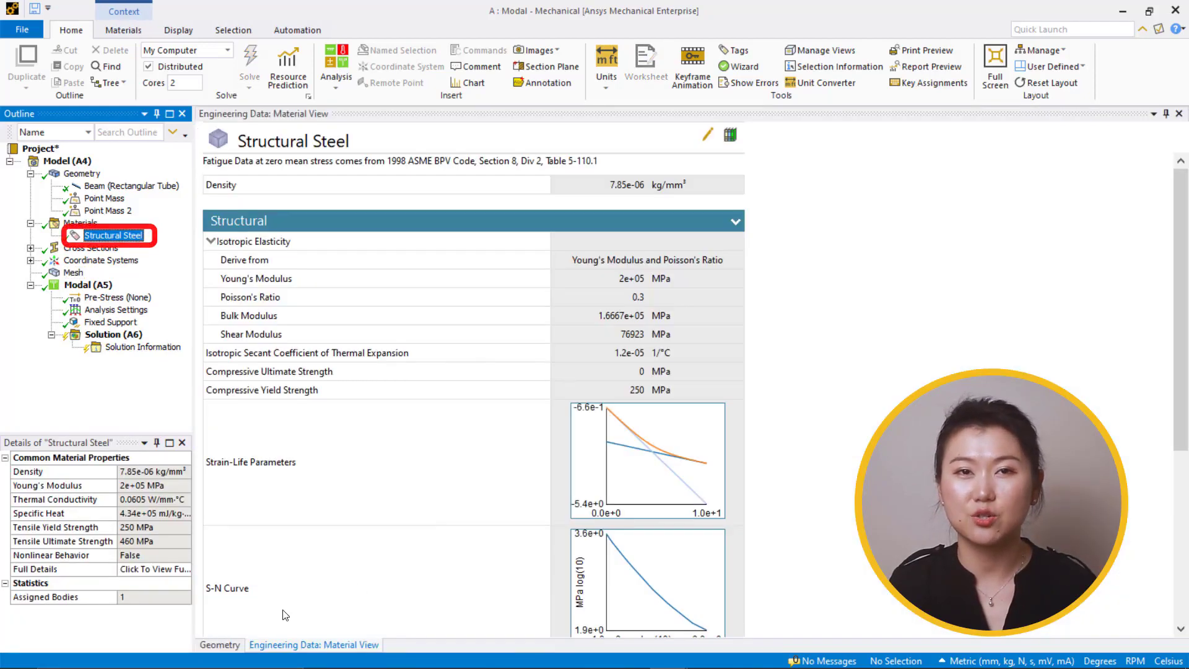
click(220, 645)
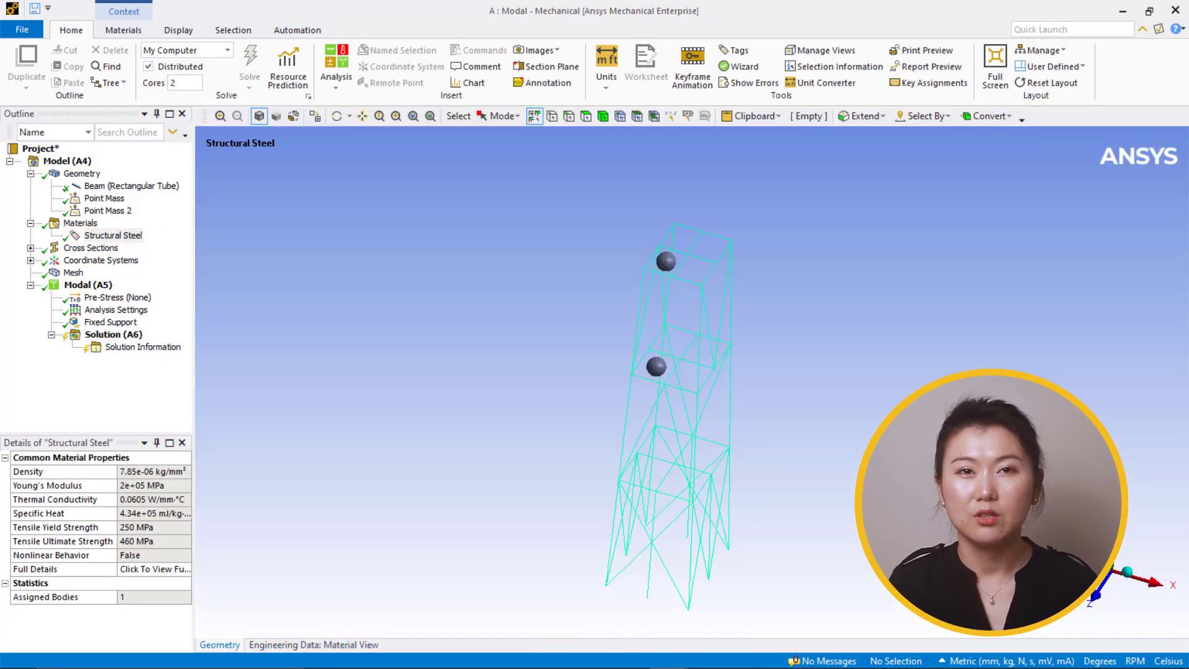
click(115, 199)
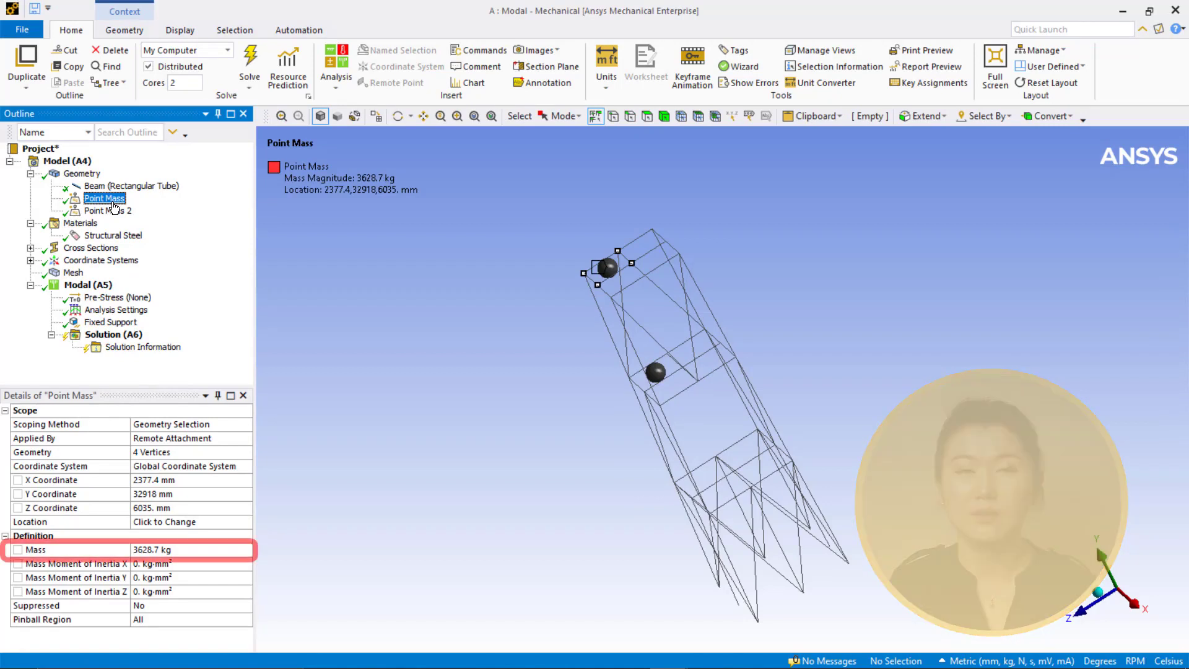
click(108, 212)
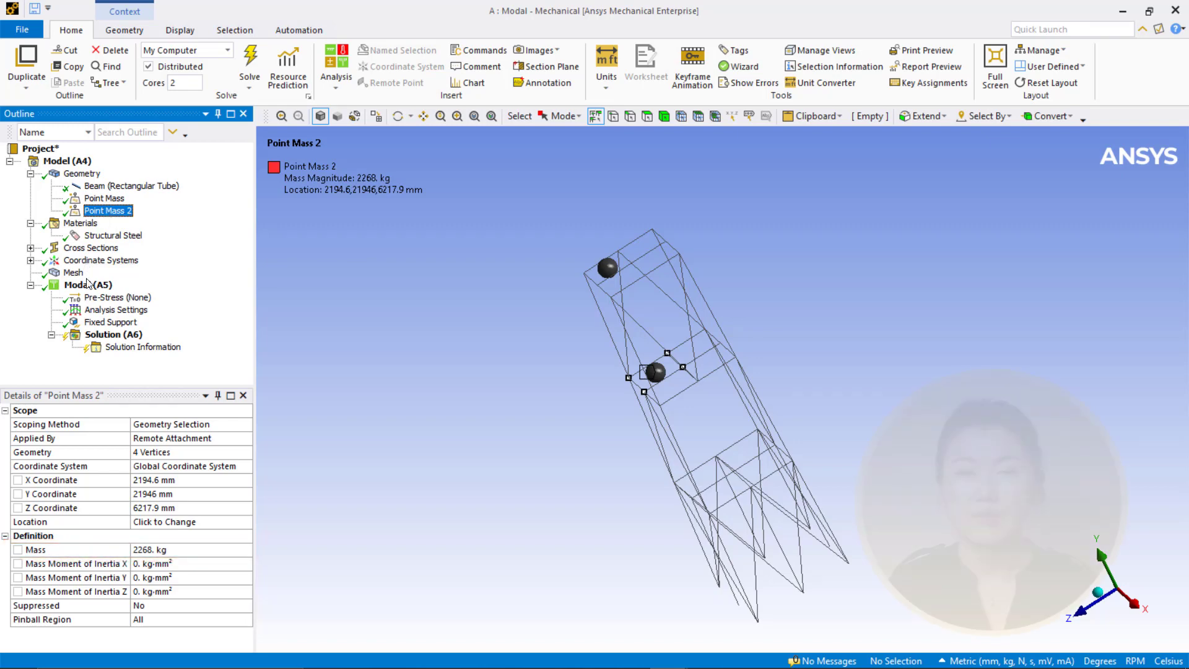
- Review the fixed support and 160-mode analysis settings, then solve the modal analysis
click(104, 322)
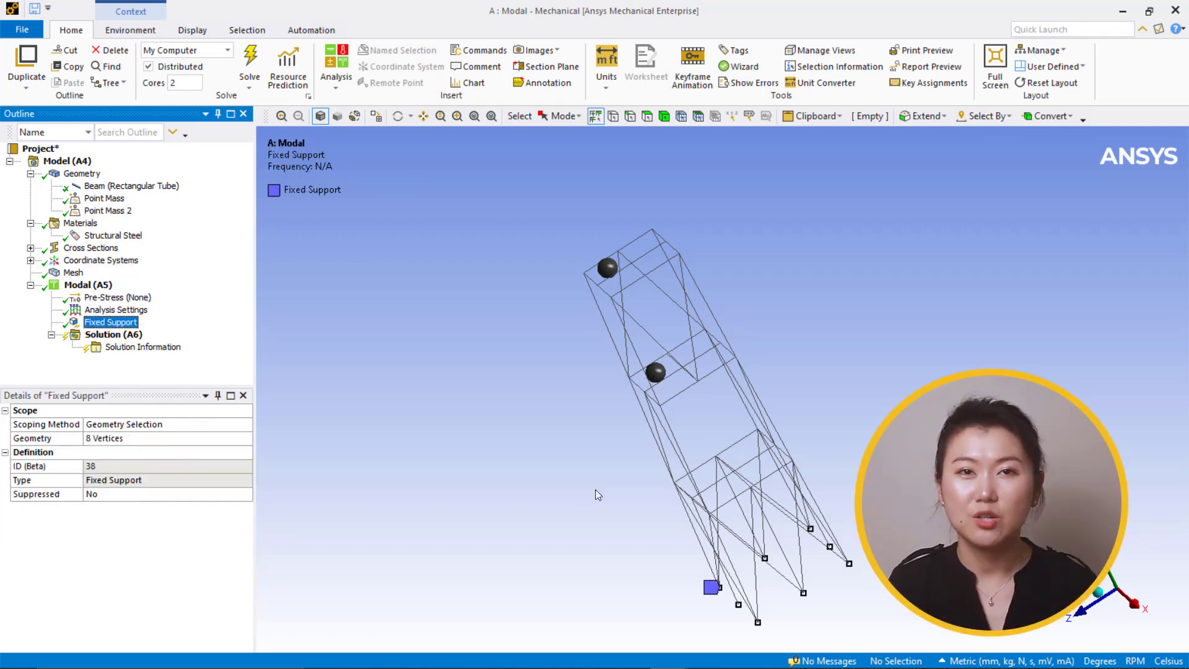
ctrl+middle_drag(568, 494, 508, 442)
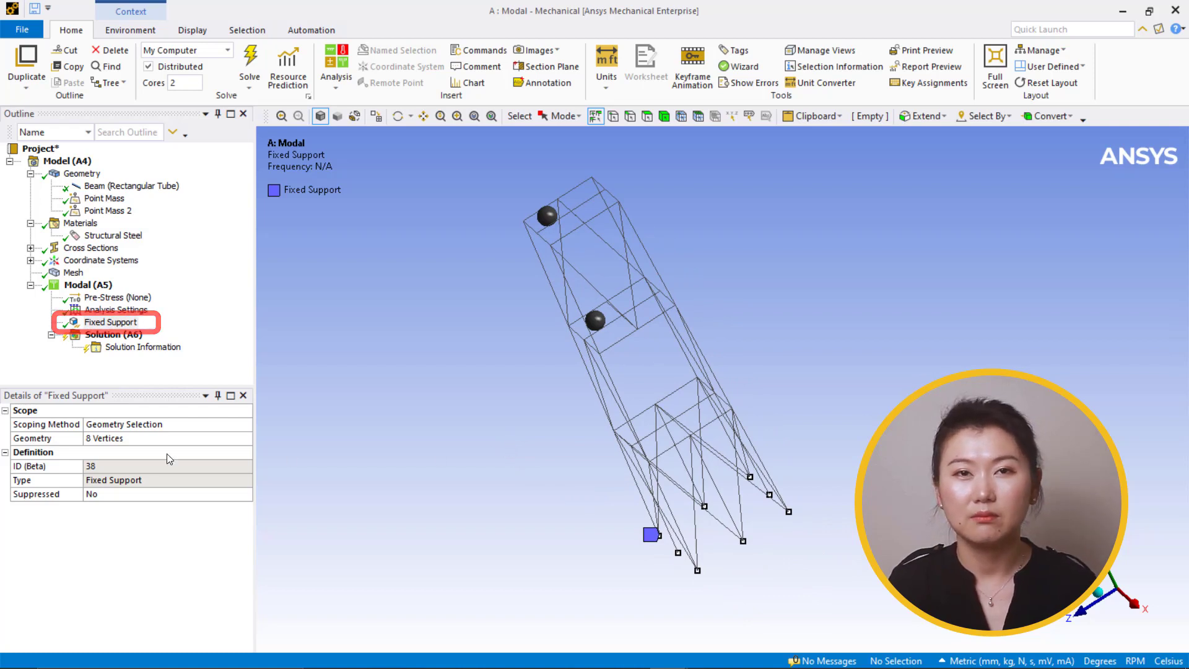
click(99, 313)
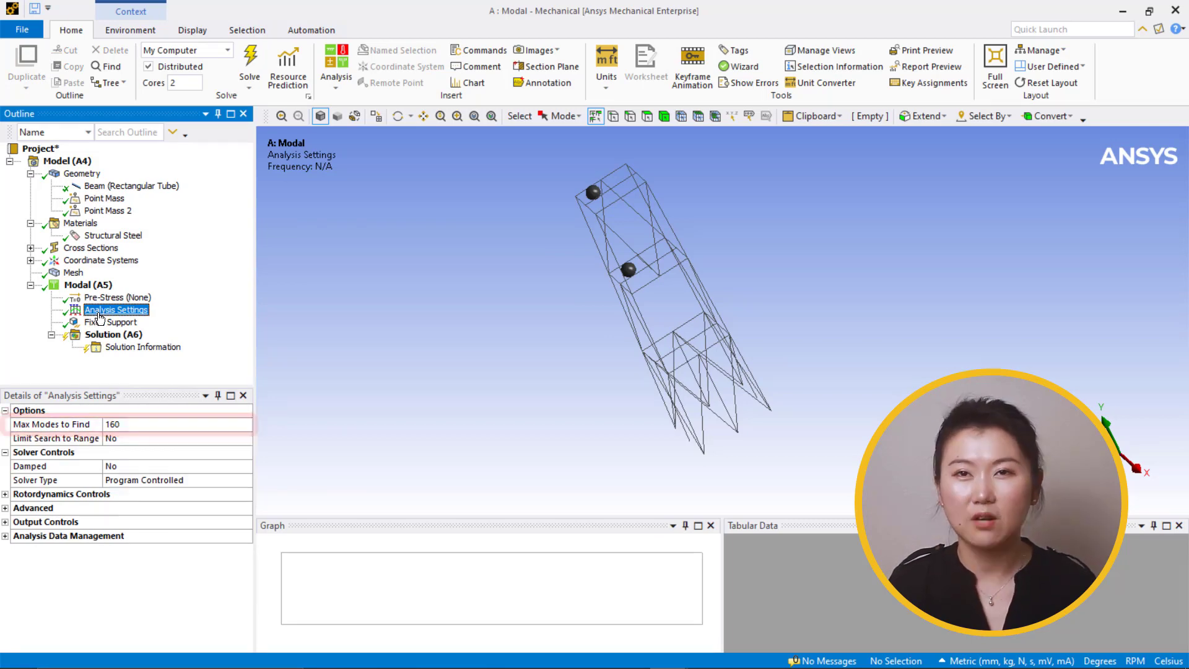
right_click(113, 335)
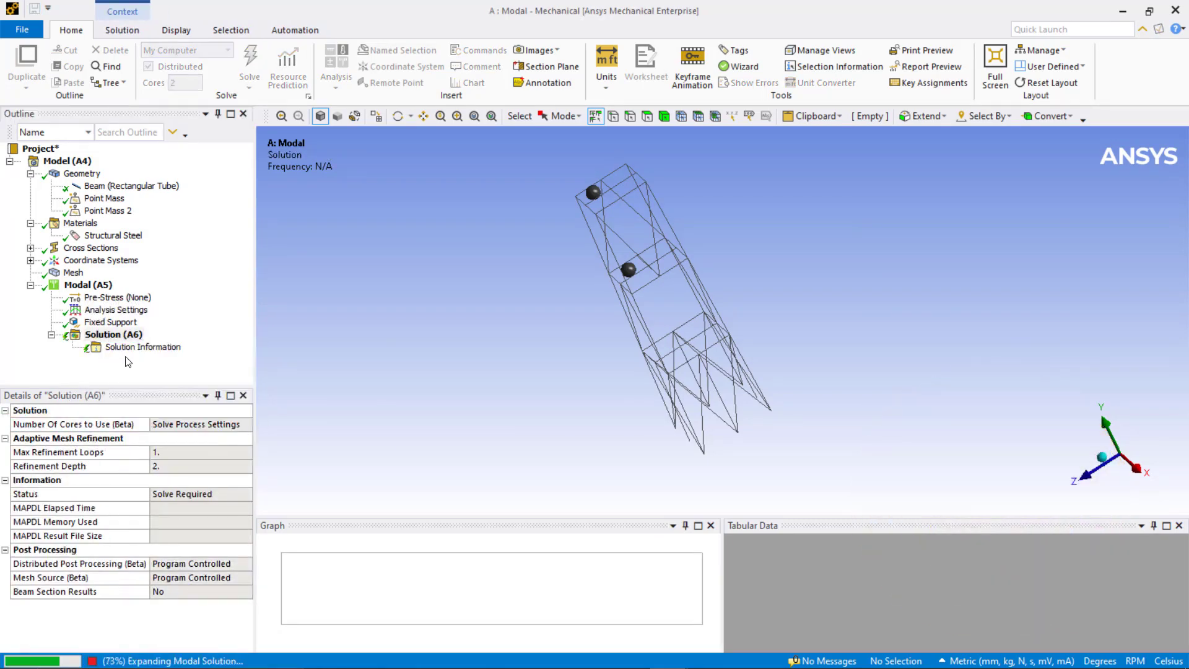
click(785, 486)
- Create mode shape results from the frequency table and evaluate the Total Deformation result
right_click(785, 485)
click(817, 509)
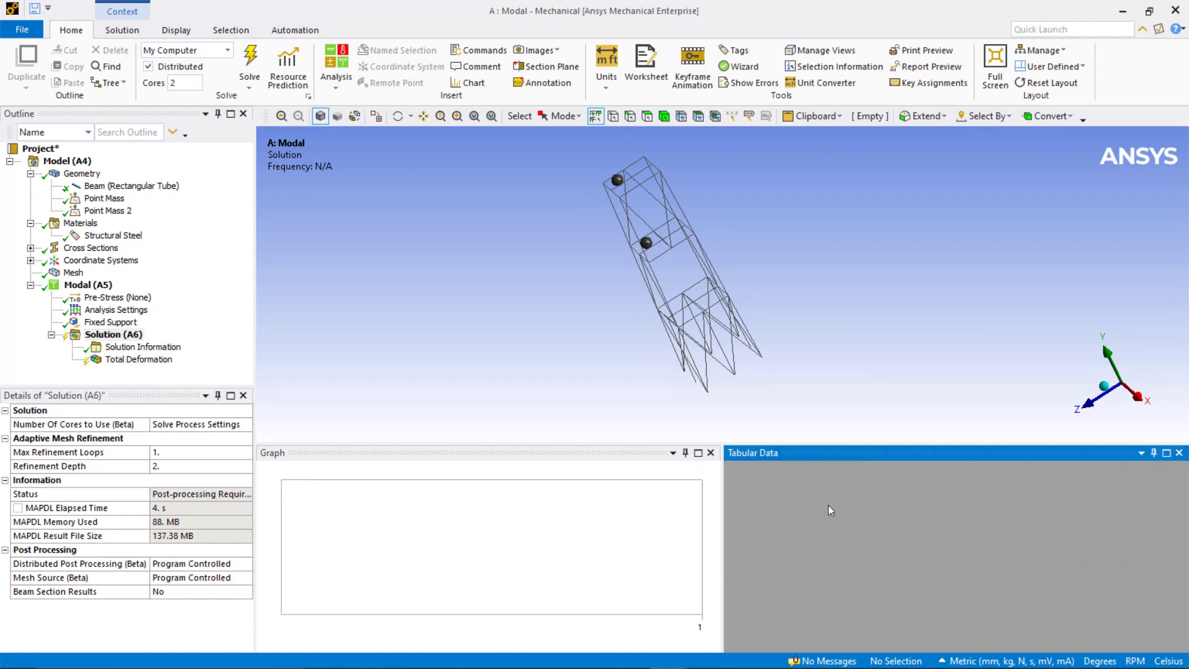
right_click(128, 339)
click(168, 364)
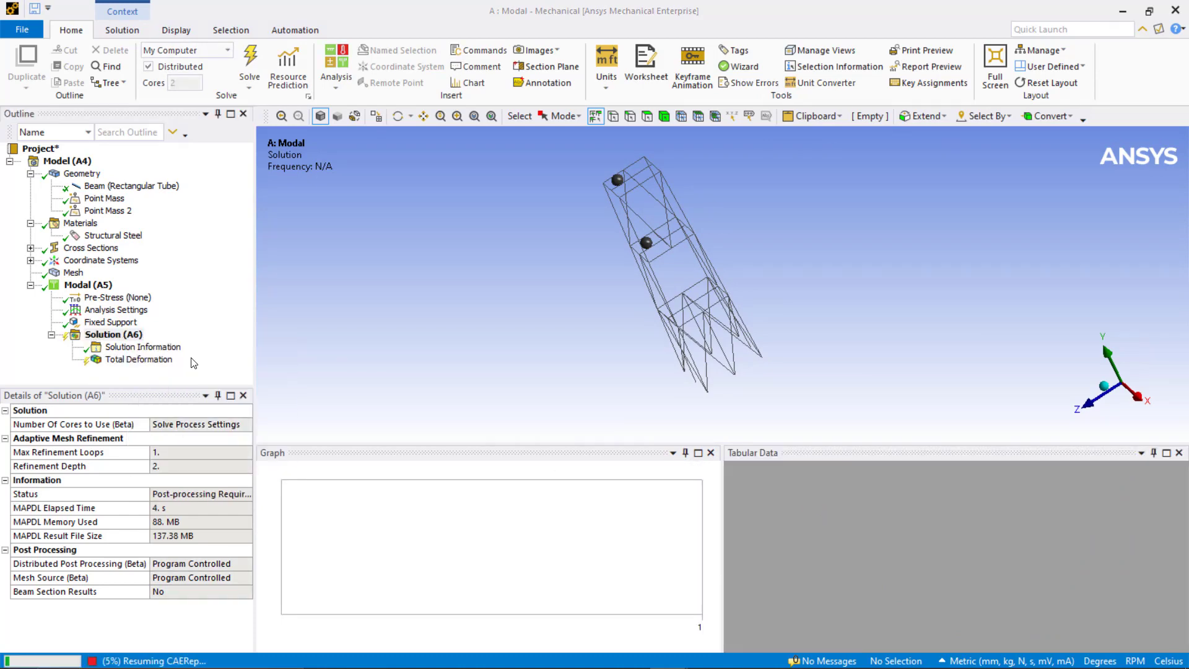
click(169, 364)
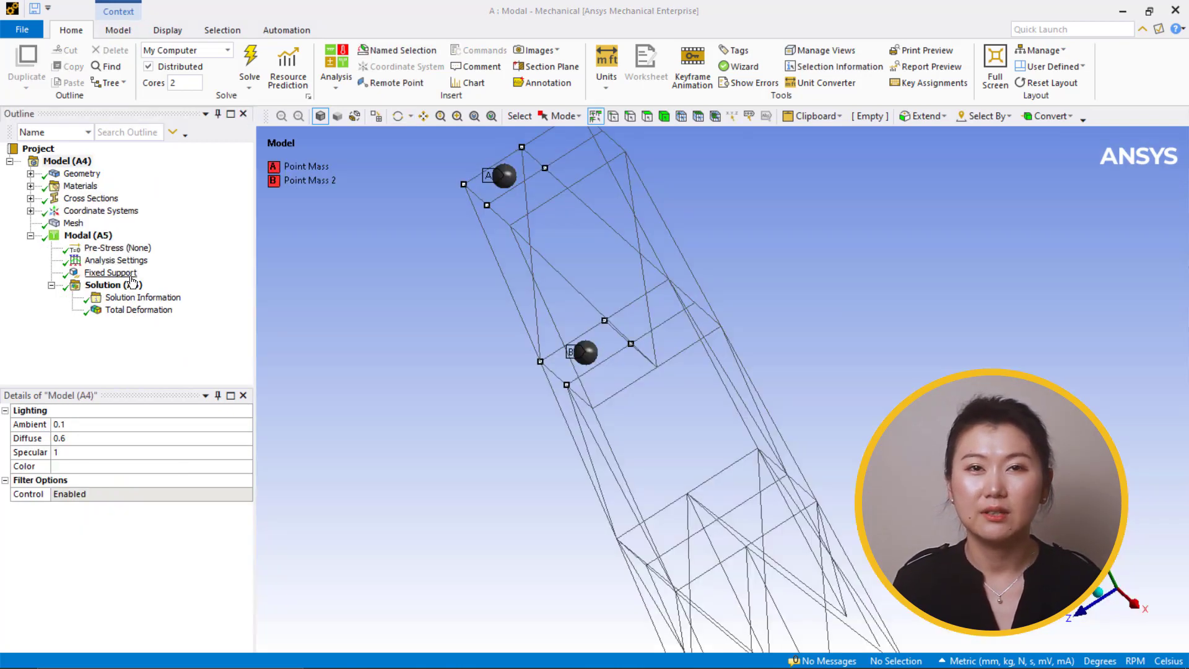
- Set the Solution Information output to Participation Factor Summary
click(132, 285)
click(140, 297)
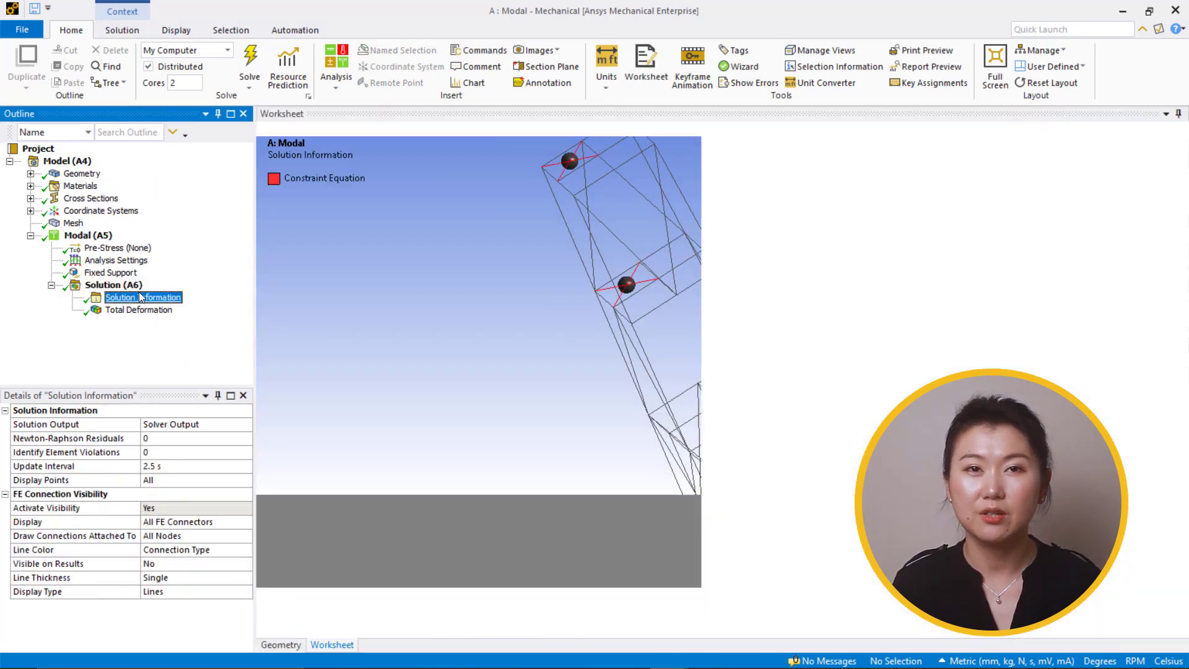
click(235, 427)
click(244, 425)
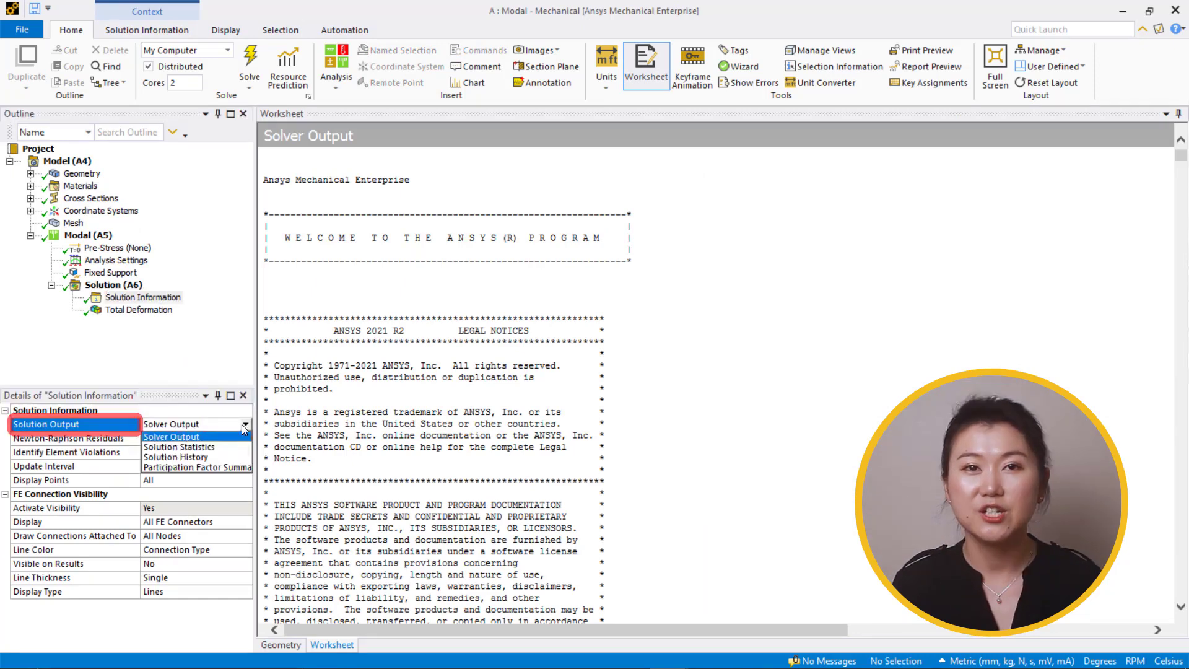
click(243, 467)
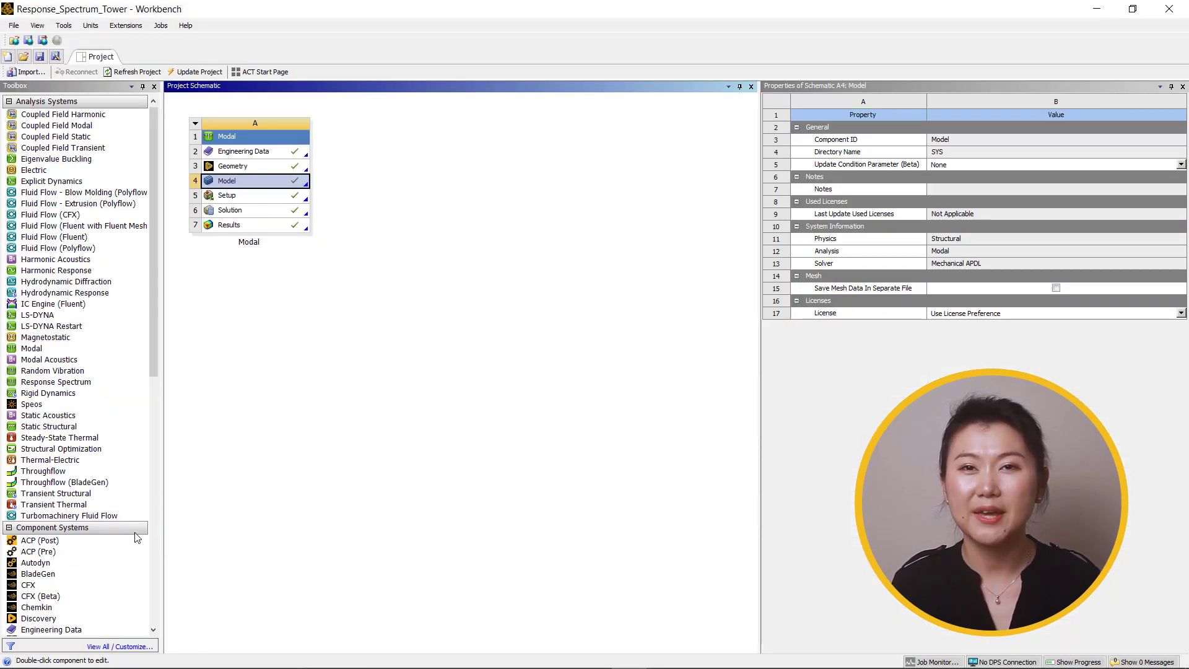
- Drop a Response Spectrum system onto Modal Solution A6, name it SRSS, and open Setup B5
drag(55, 382, 260, 210)
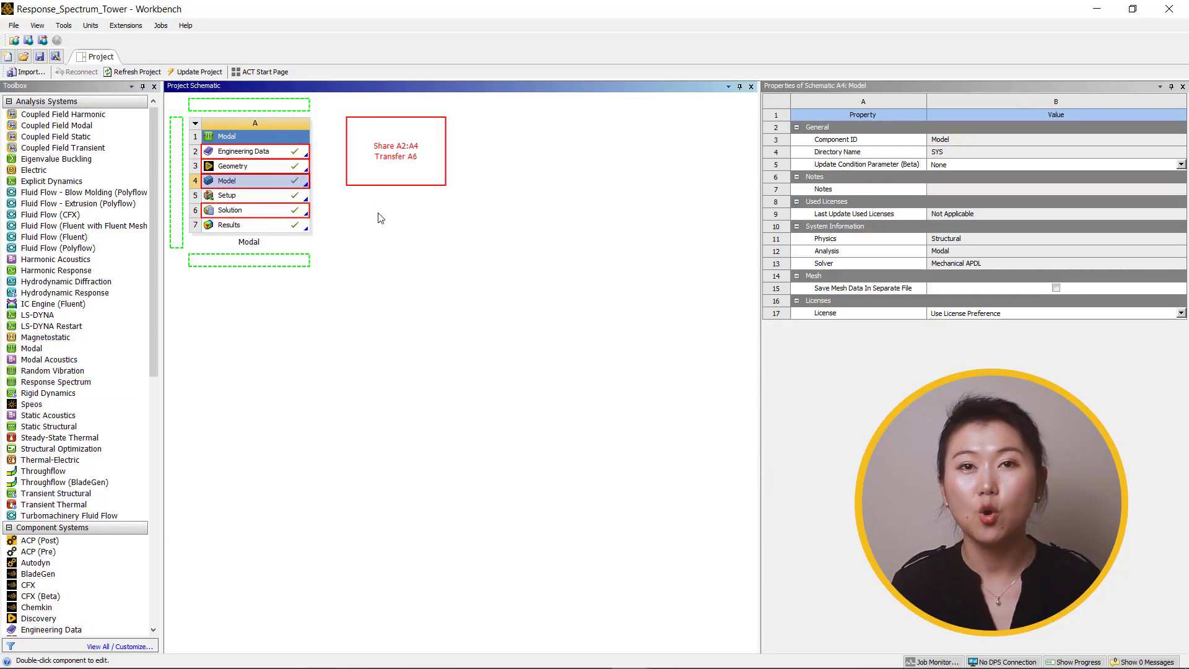
text(S)
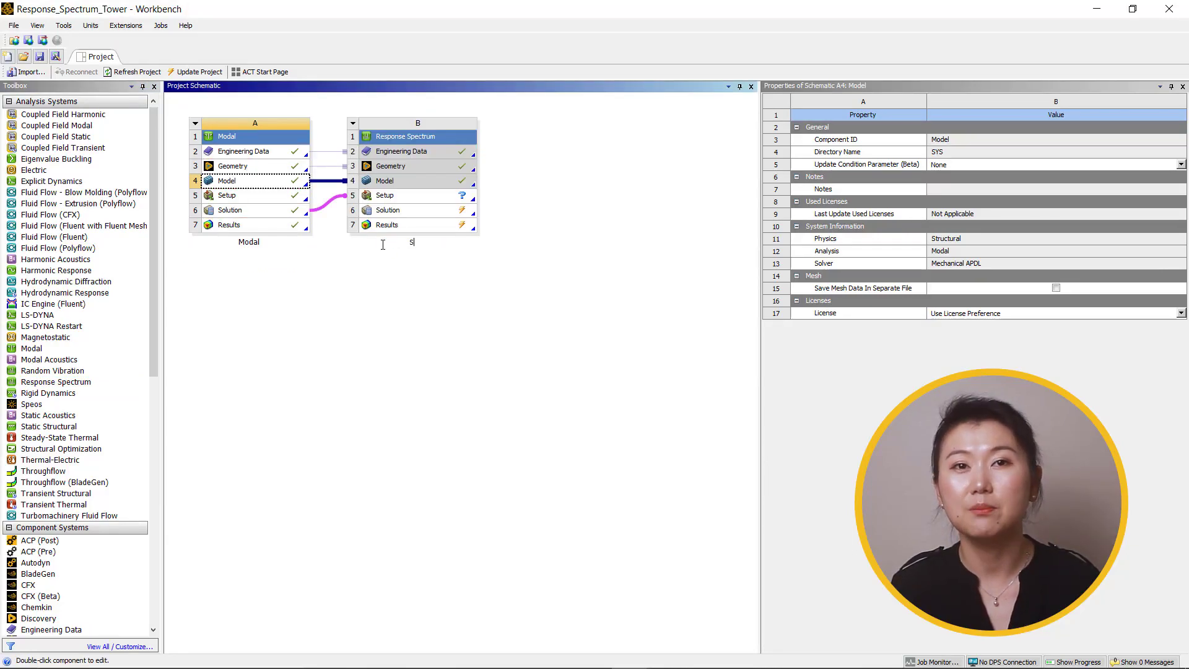
text(RSS)
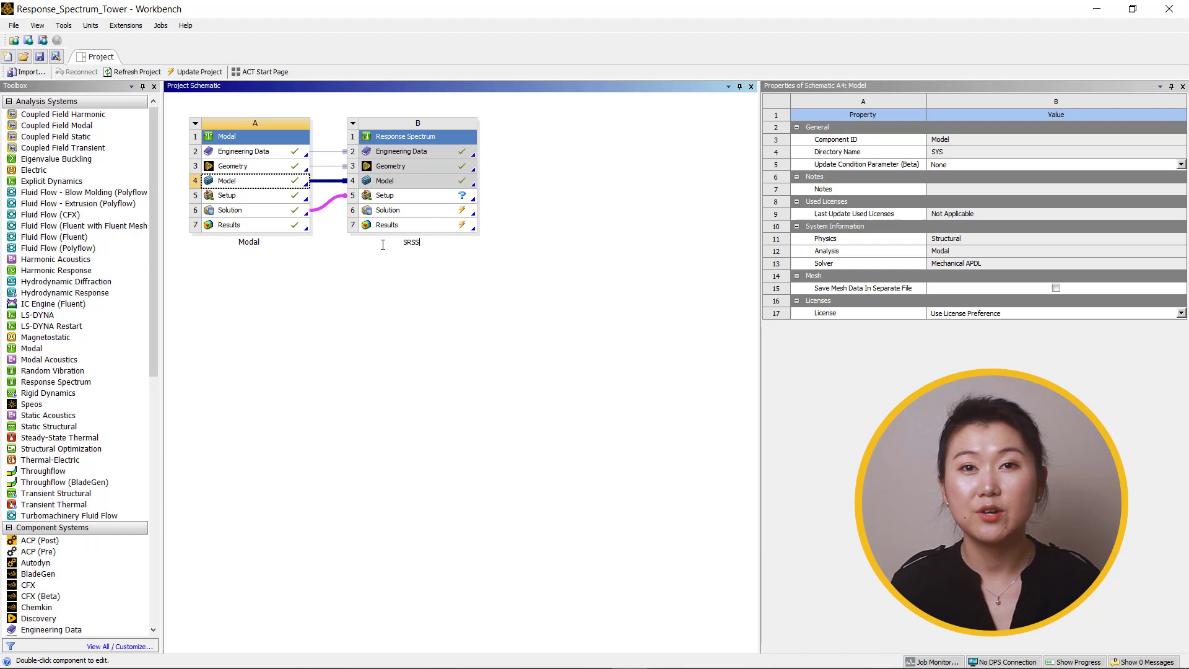
key(Return)
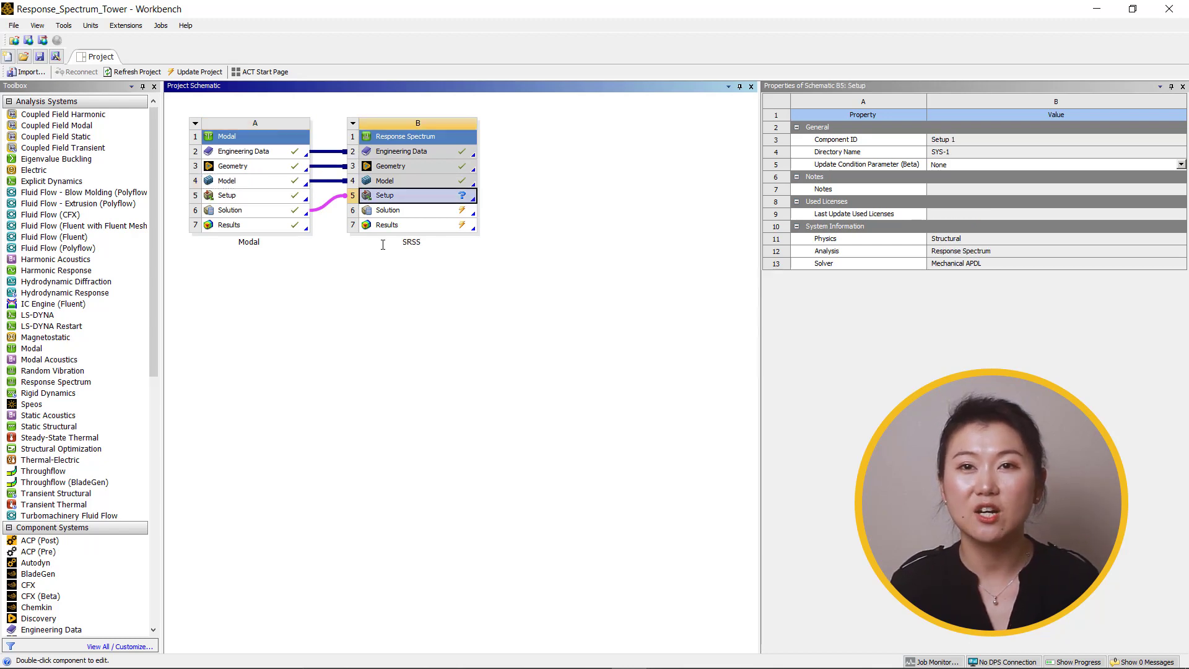
double_click(466, 195)
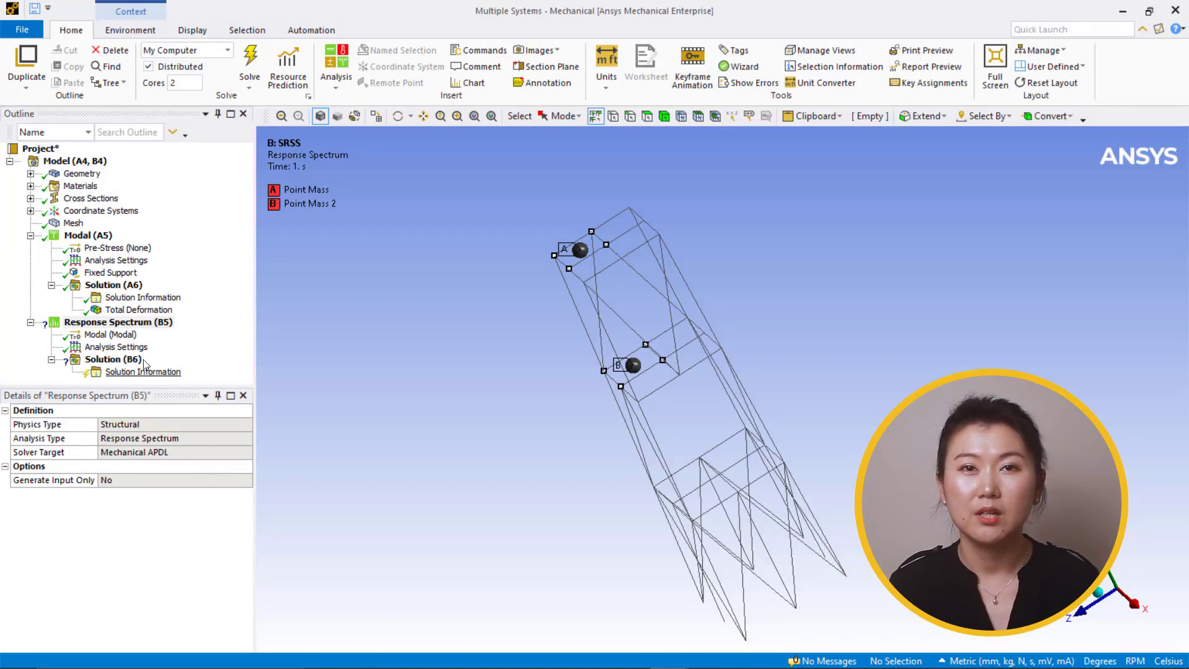
- Insert an RS Acceleration load applied to all supports
click(118, 347)
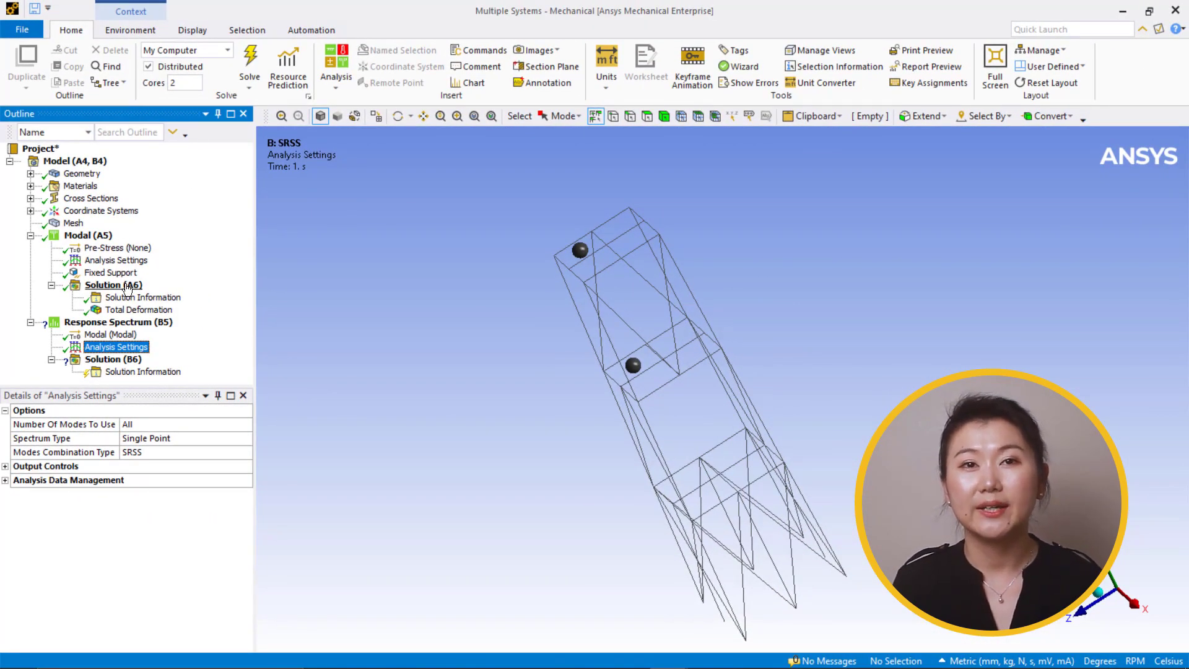
click(152, 322)
right_click(154, 322)
mouse_move(192, 330)
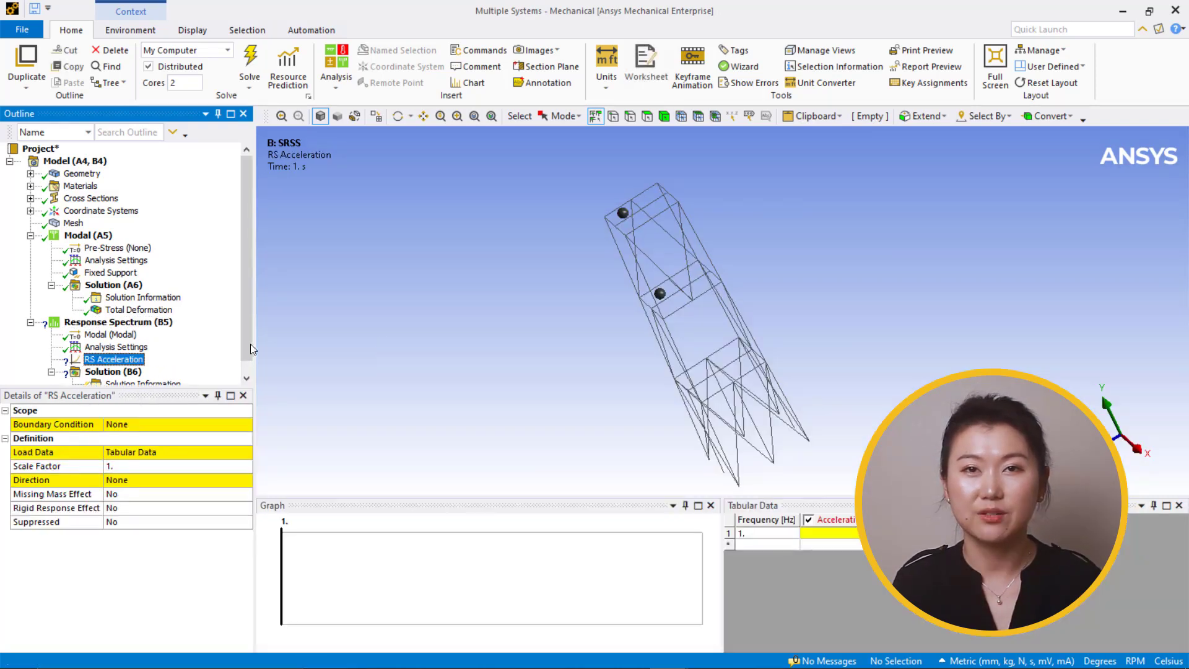
click(242, 427)
click(246, 425)
click(184, 446)
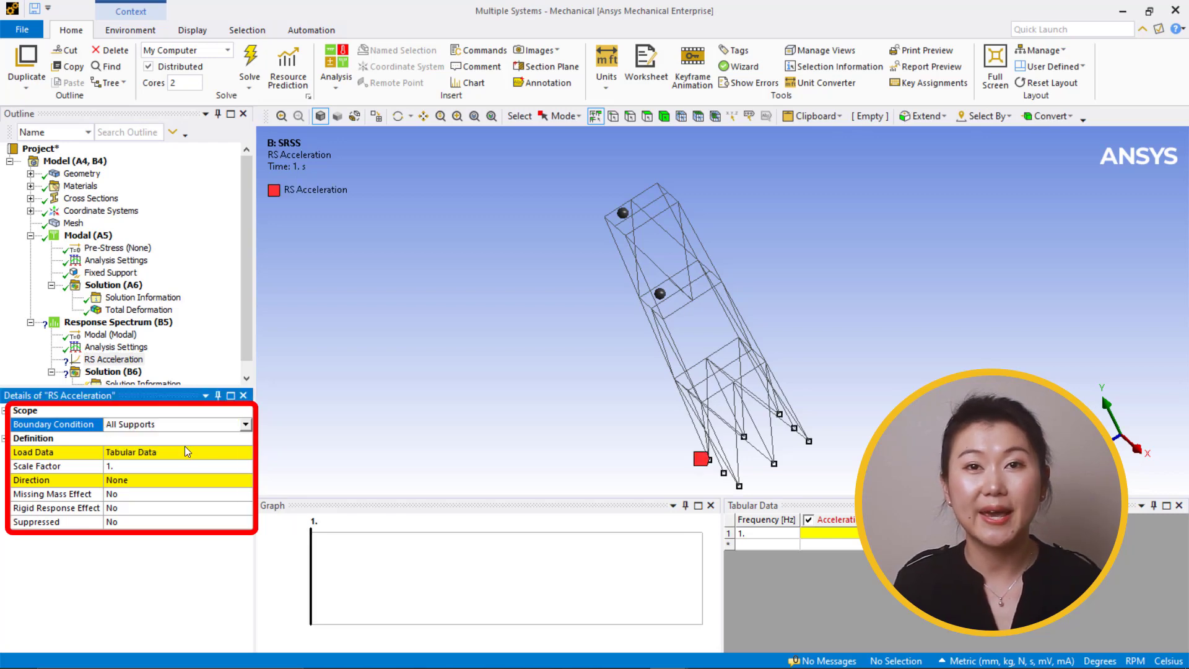
- Set the acceleration direction to X Axis and paste nine frequency–acceleration points into the table
click(228, 478)
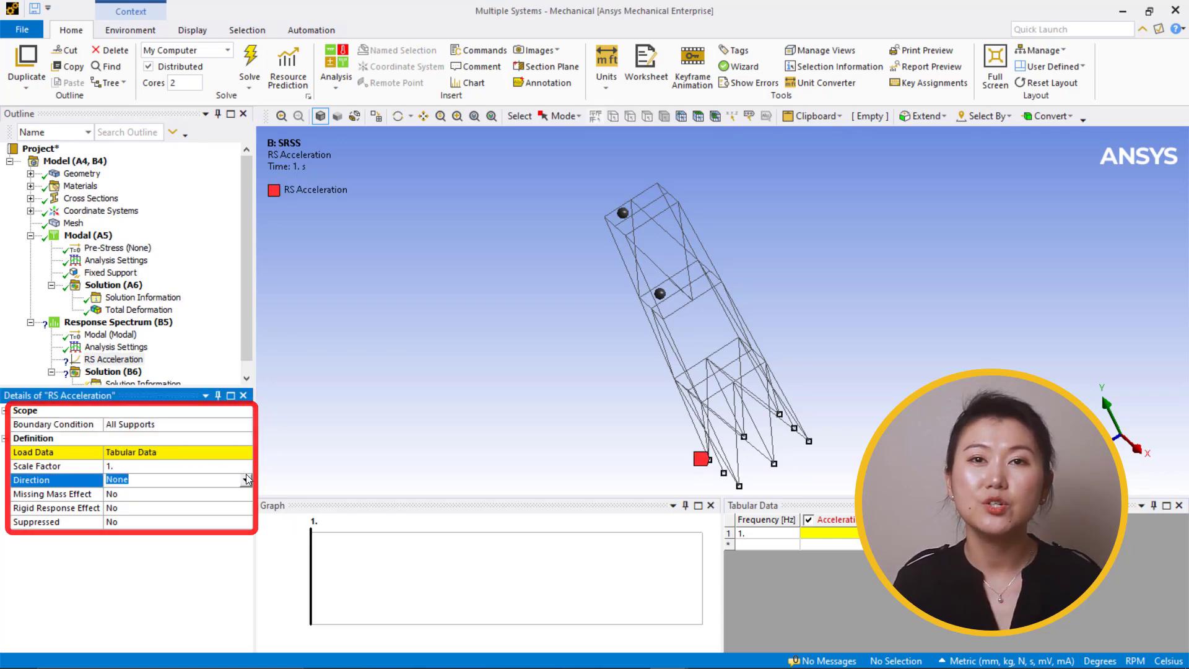
click(246, 480)
click(124, 500)
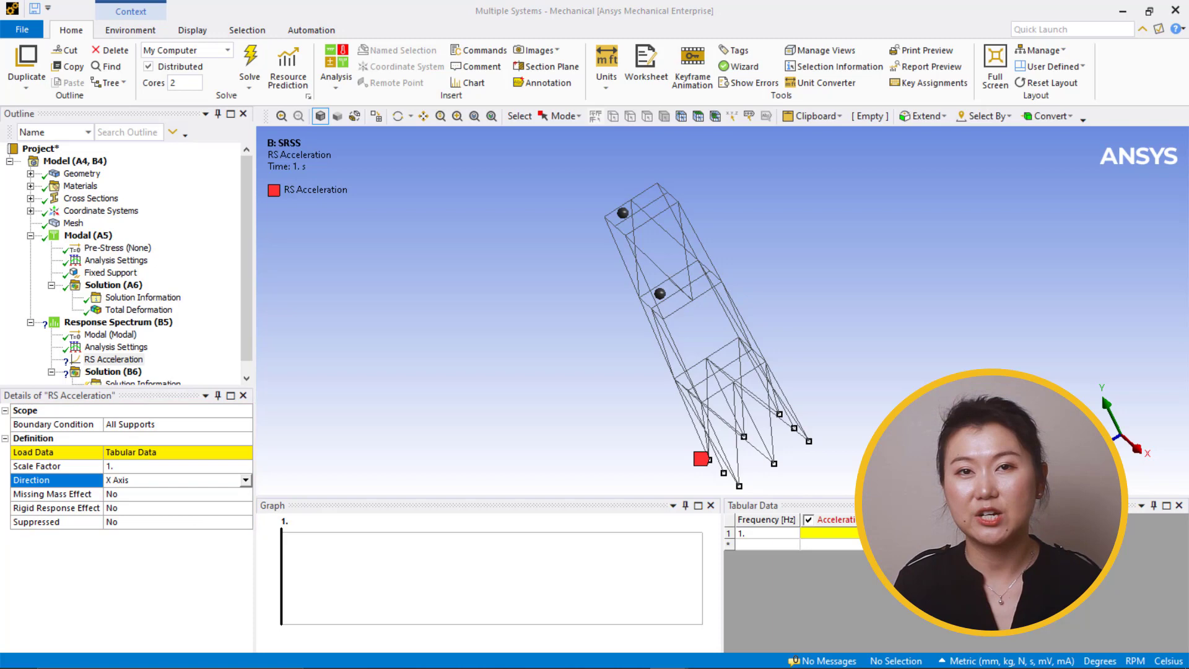
click(767, 534)
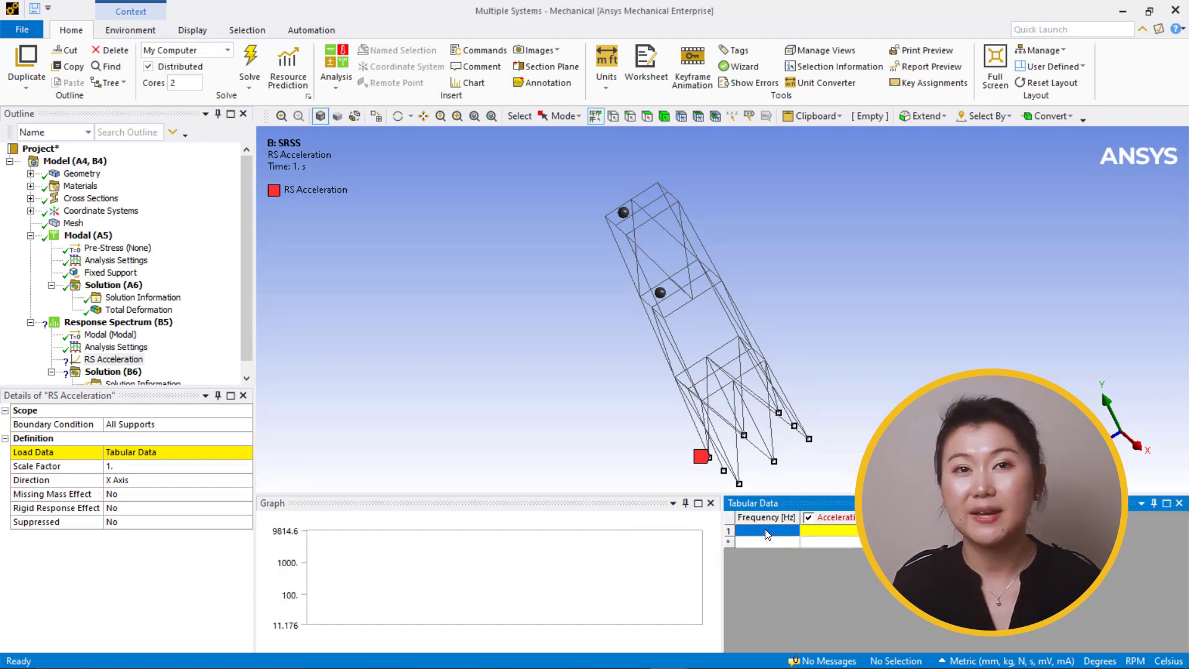
right_click(766, 533)
click(806, 555)
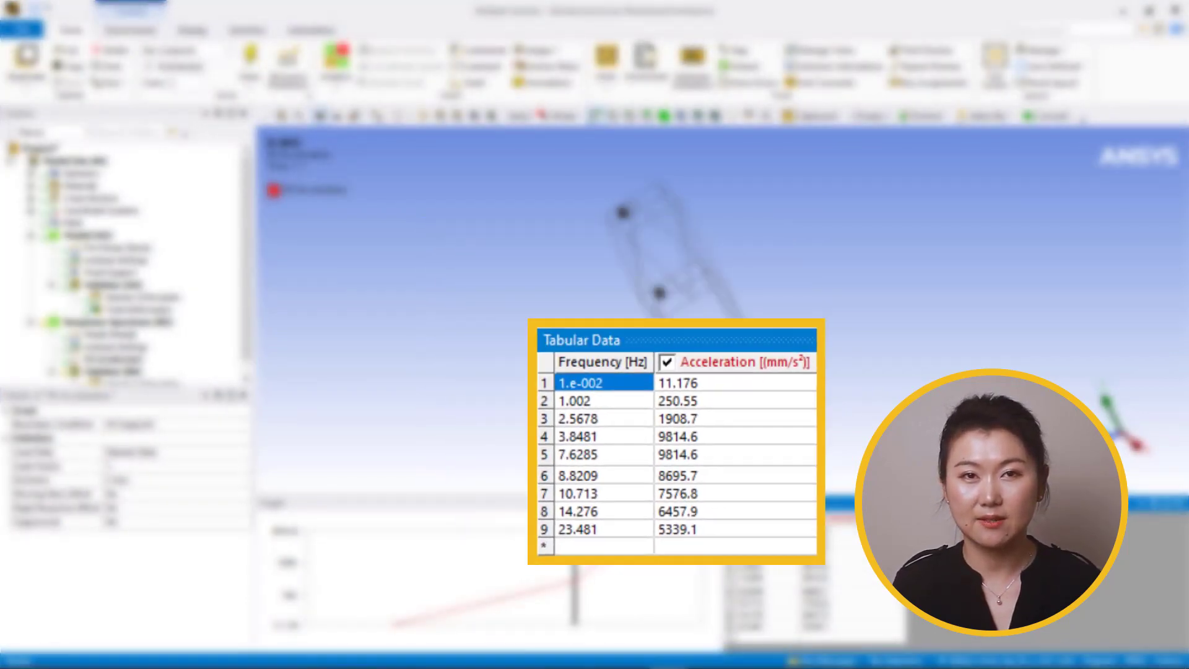
scroll(154, 365, down, 1)
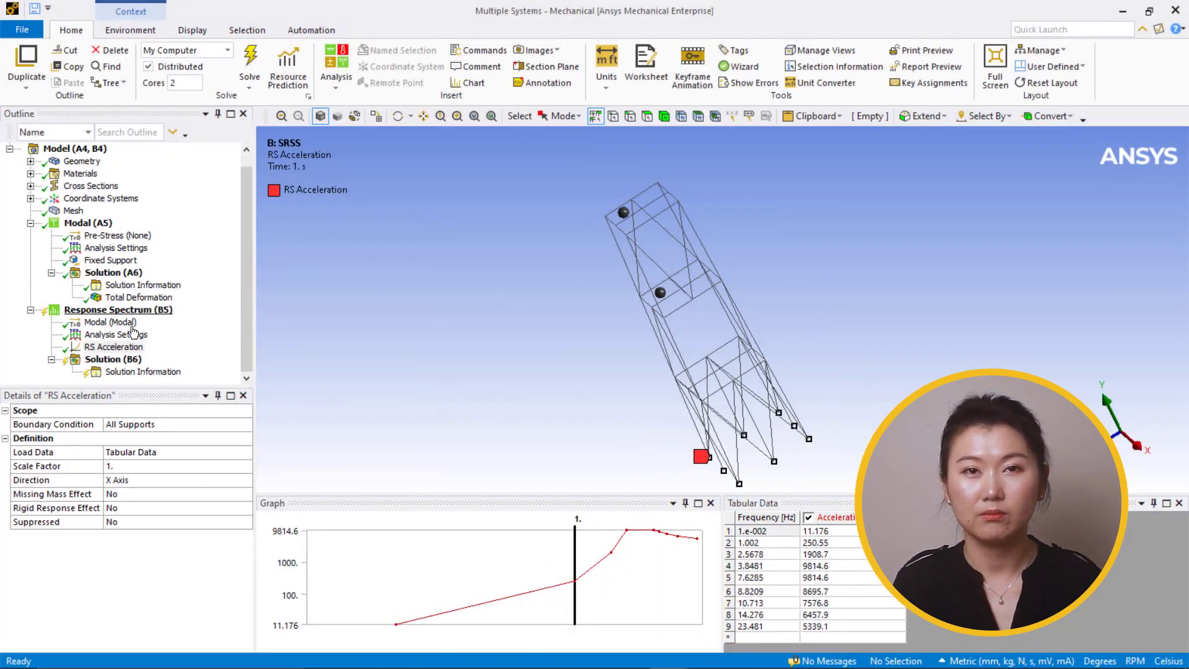
- Solve the SRSS analysis and add a Total Deformation result
right_click(149, 361)
click(158, 384)
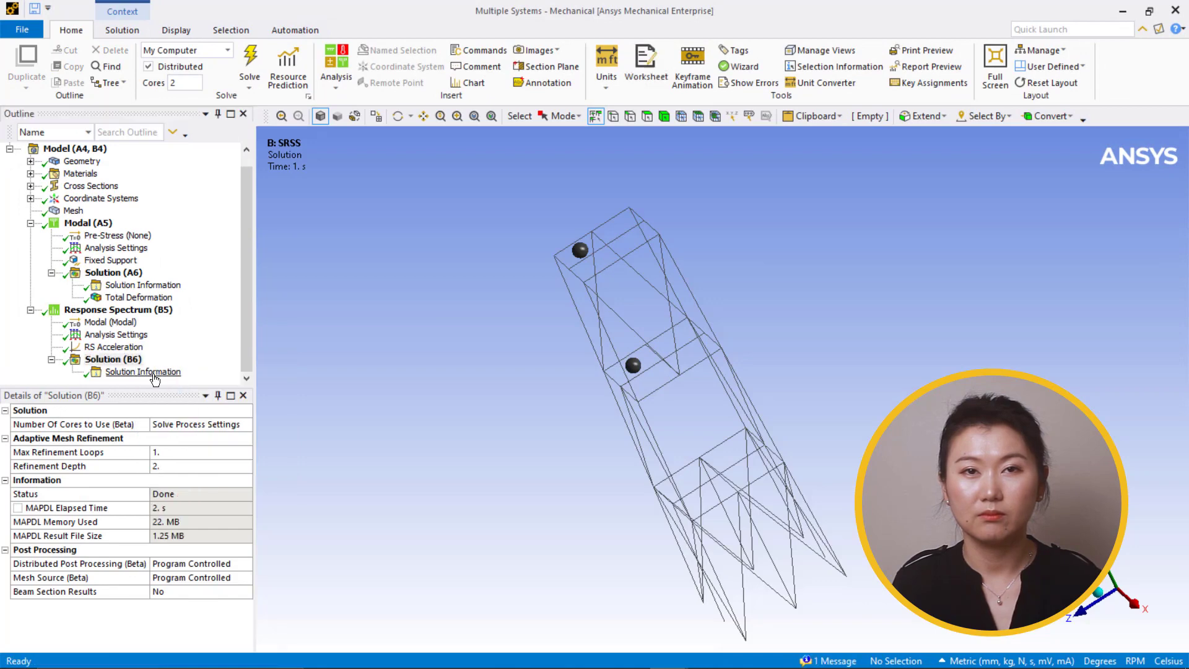
right_click(130, 367)
mouse_move(179, 370)
mouse_move(335, 370)
click(452, 372)
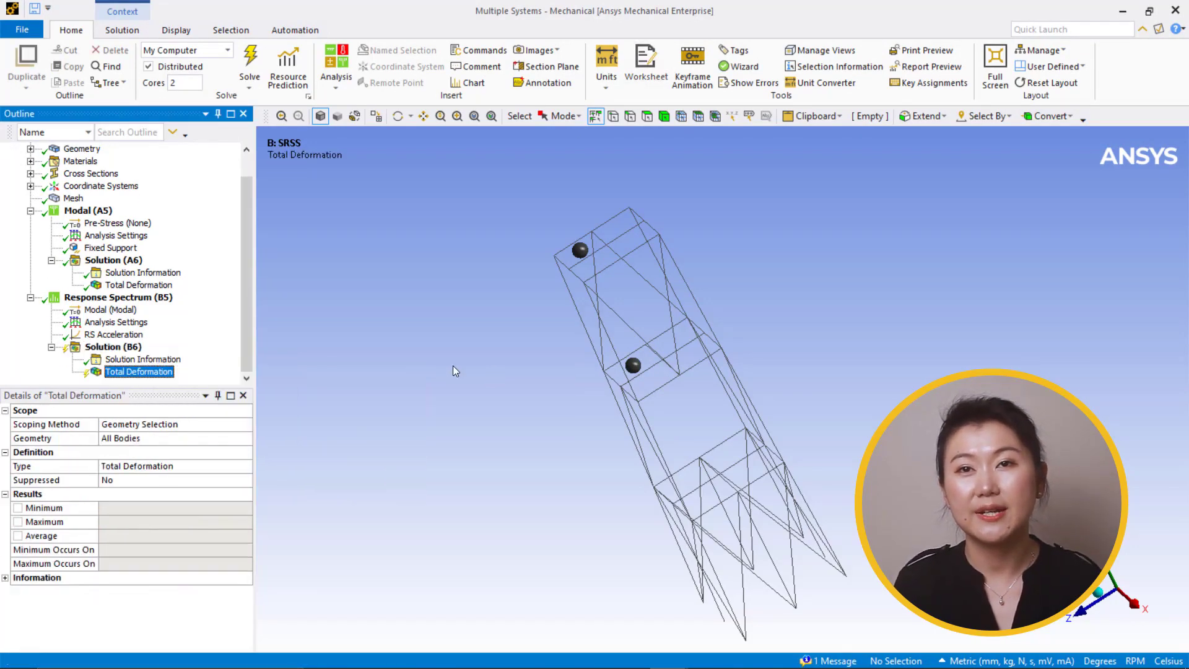
- Add three Directional Deformation results to the SRSS solution
right_click(128, 348)
mouse_move(205, 361)
mouse_move(313, 361)
click(463, 379)
right_click(96, 334)
mouse_move(130, 341)
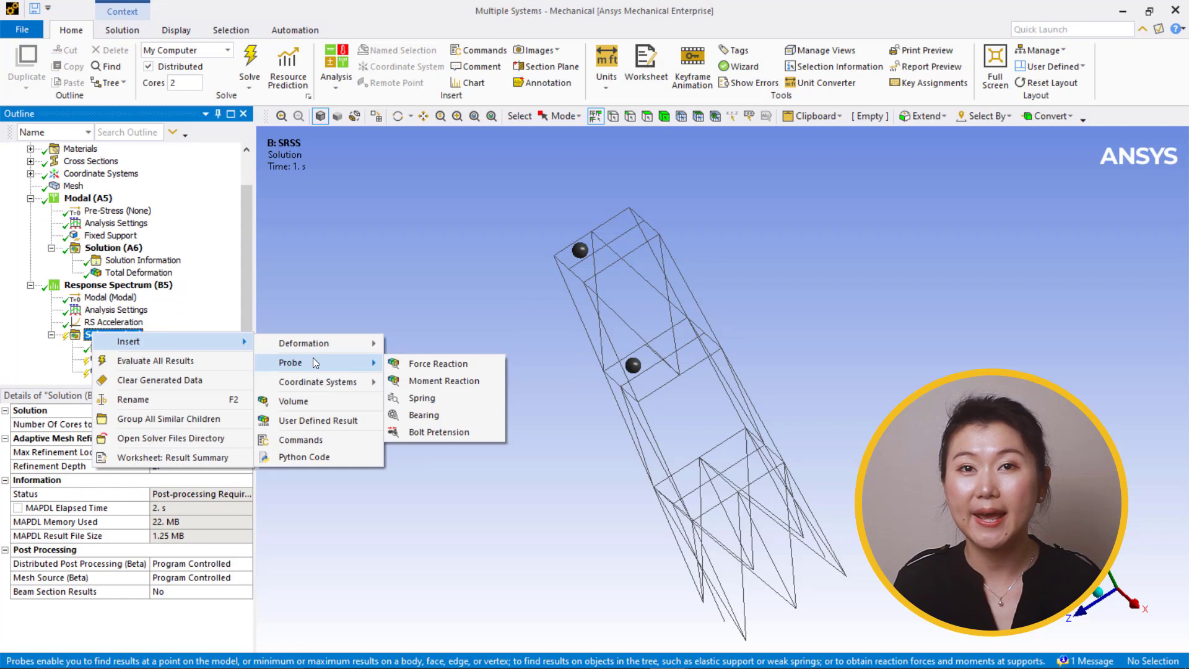
mouse_move(303, 343)
click(431, 361)
right_click(93, 335)
mouse_move(130, 341)
mouse_move(303, 343)
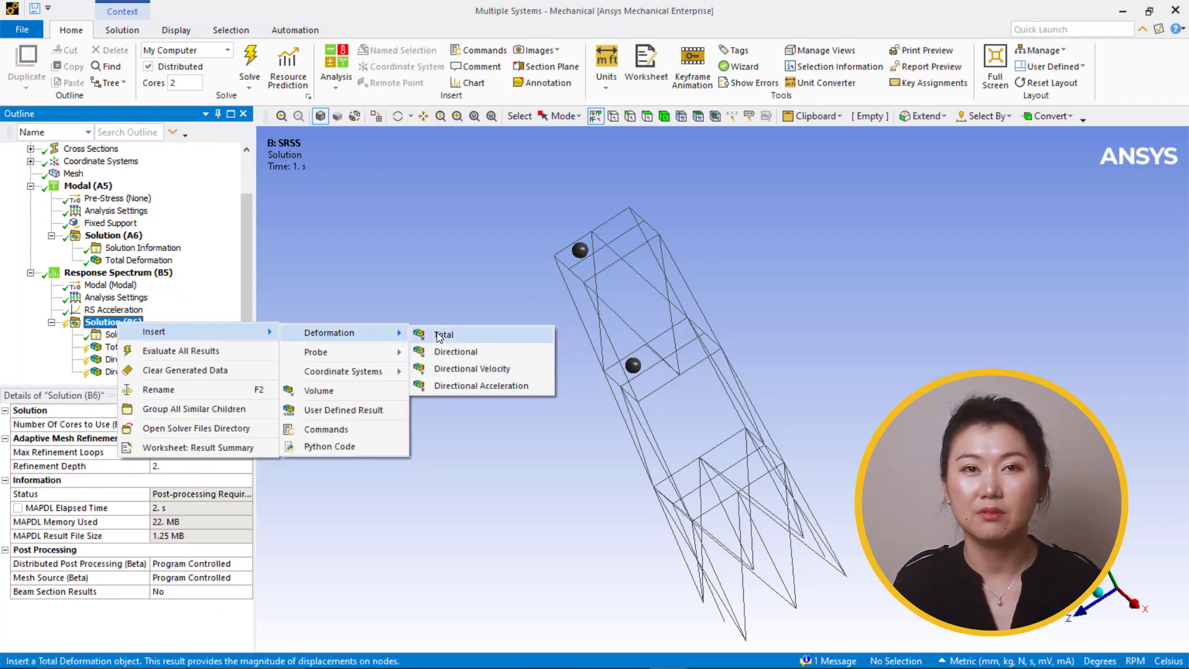
click(431, 361)
- Set the directional results' orientations, evaluate all results, and view the 14.102 mm X deformation
click(247, 482)
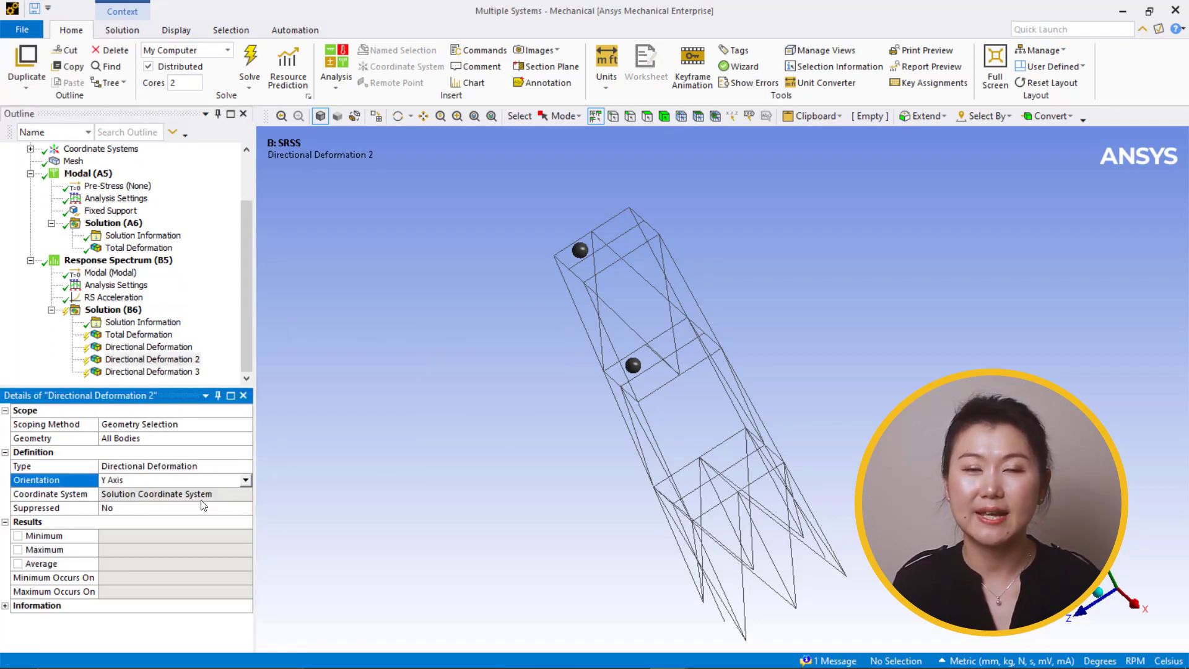
click(247, 481)
click(124, 513)
right_click(113, 310)
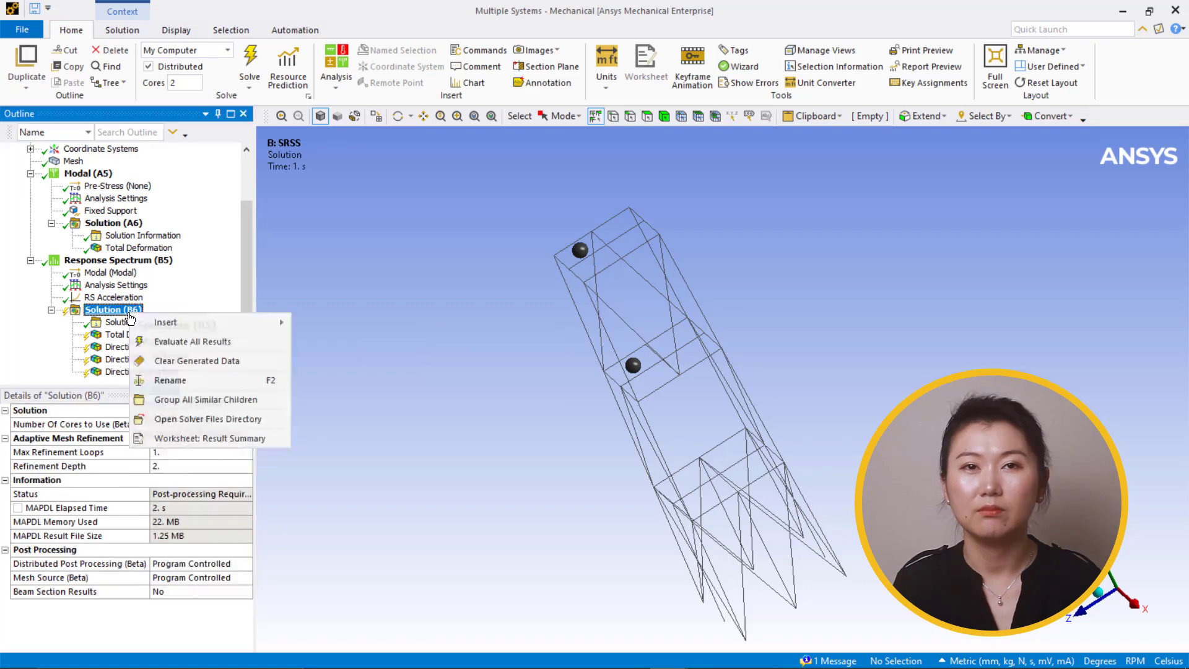
click(201, 346)
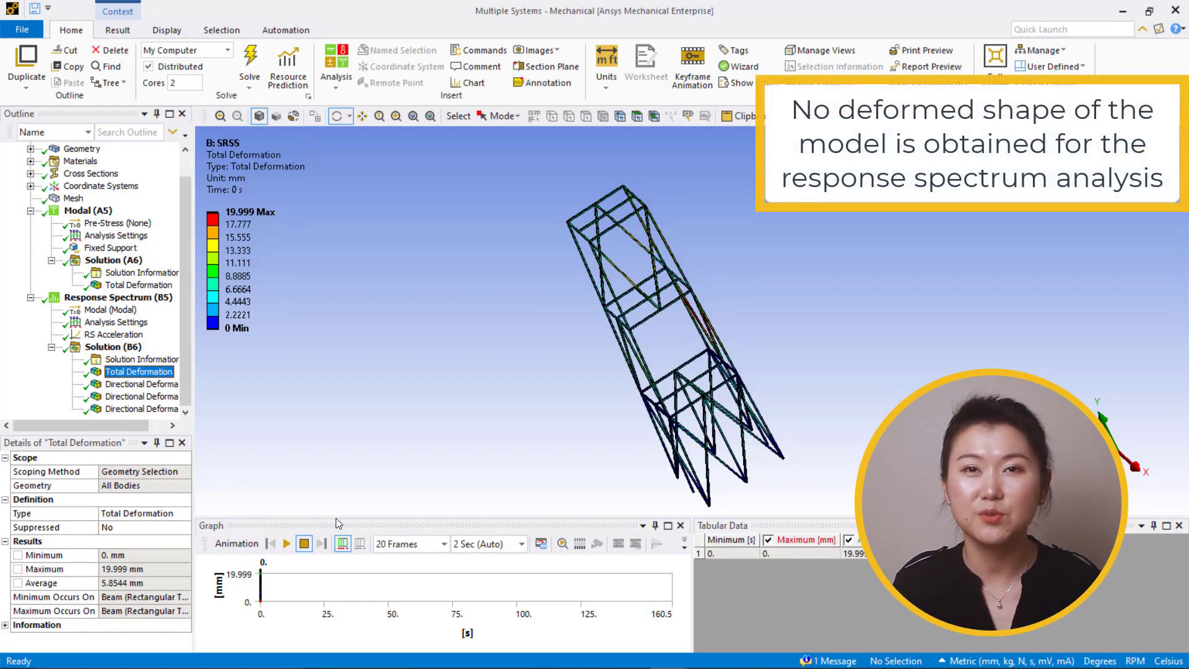
click(166, 384)
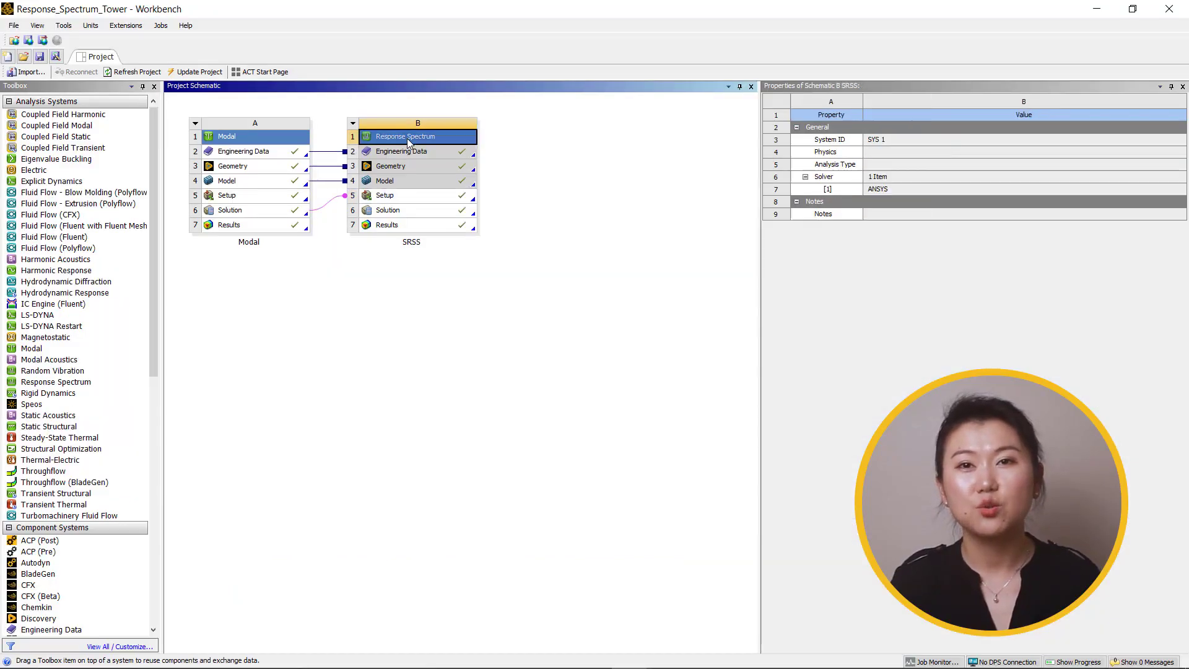
- Duplicate the SRSS system twice, keeping upstream connections for both copies
right_click(407, 139)
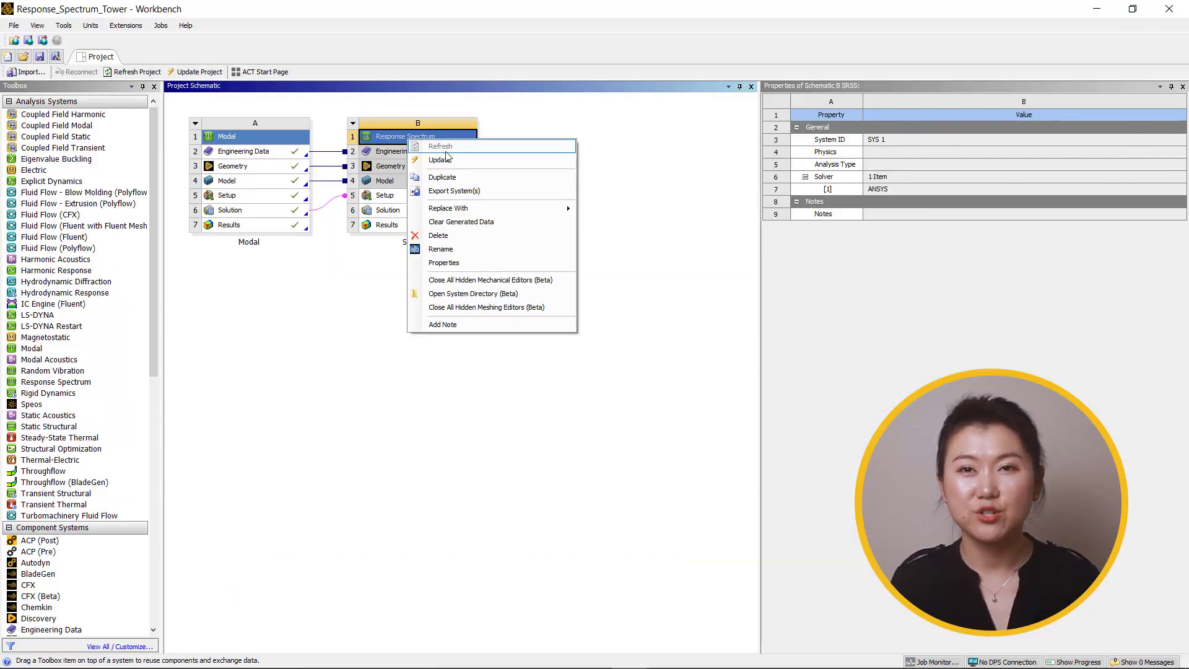
click(474, 175)
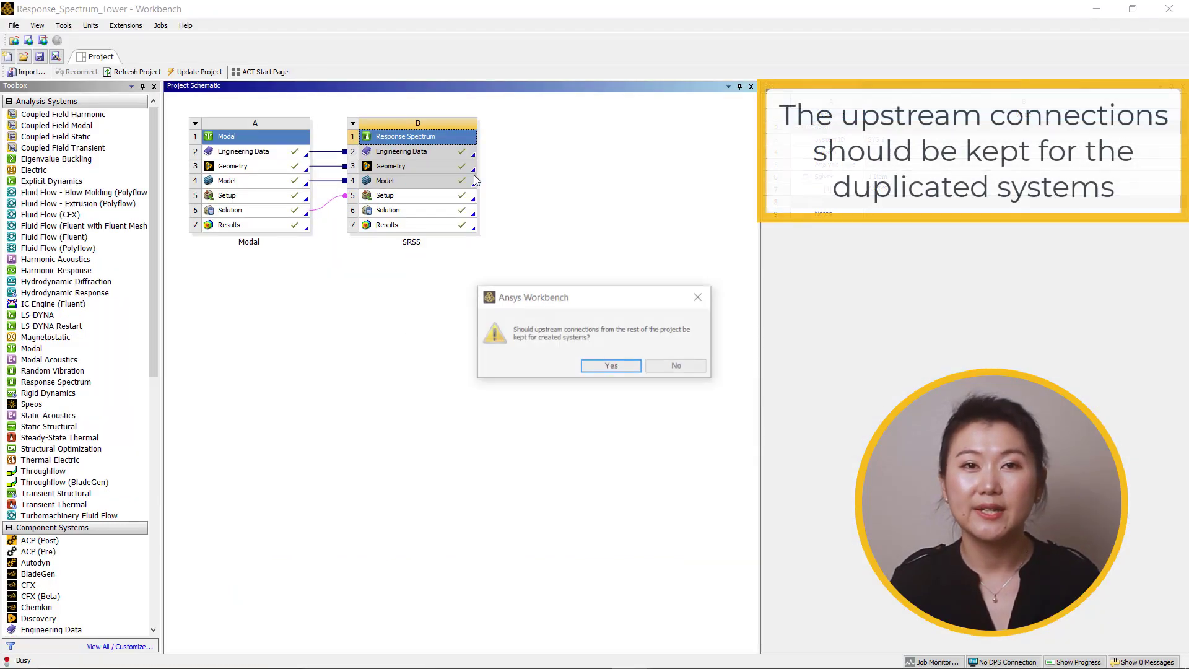
click(611, 365)
right_click(444, 135)
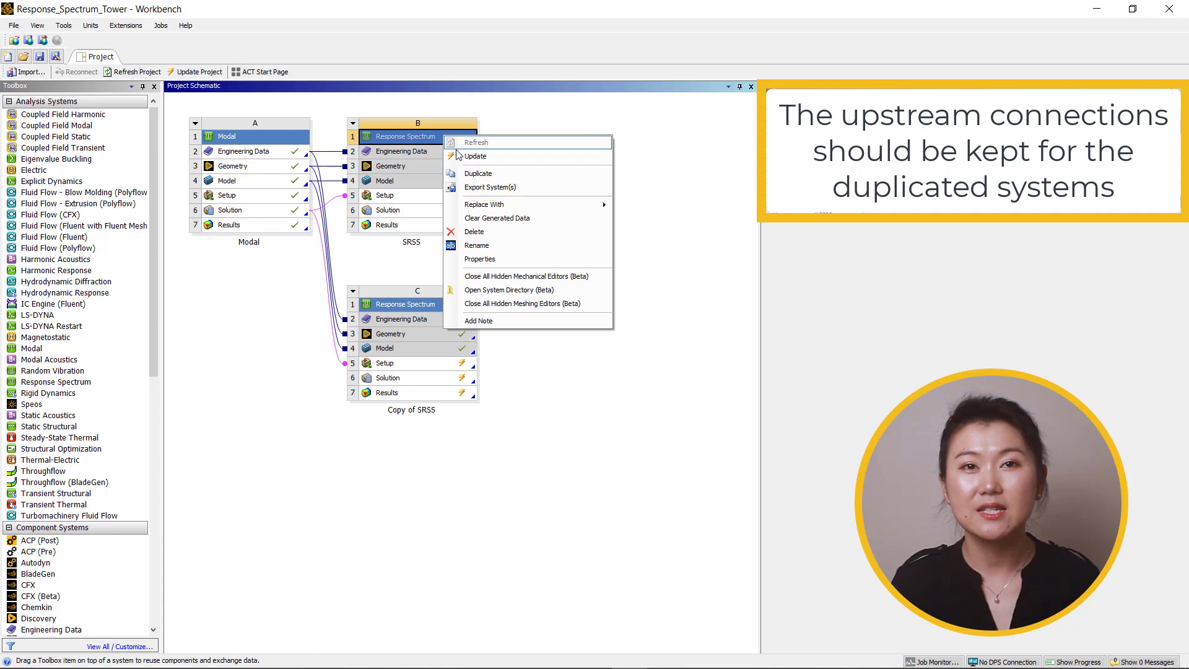
click(475, 175)
click(611, 366)
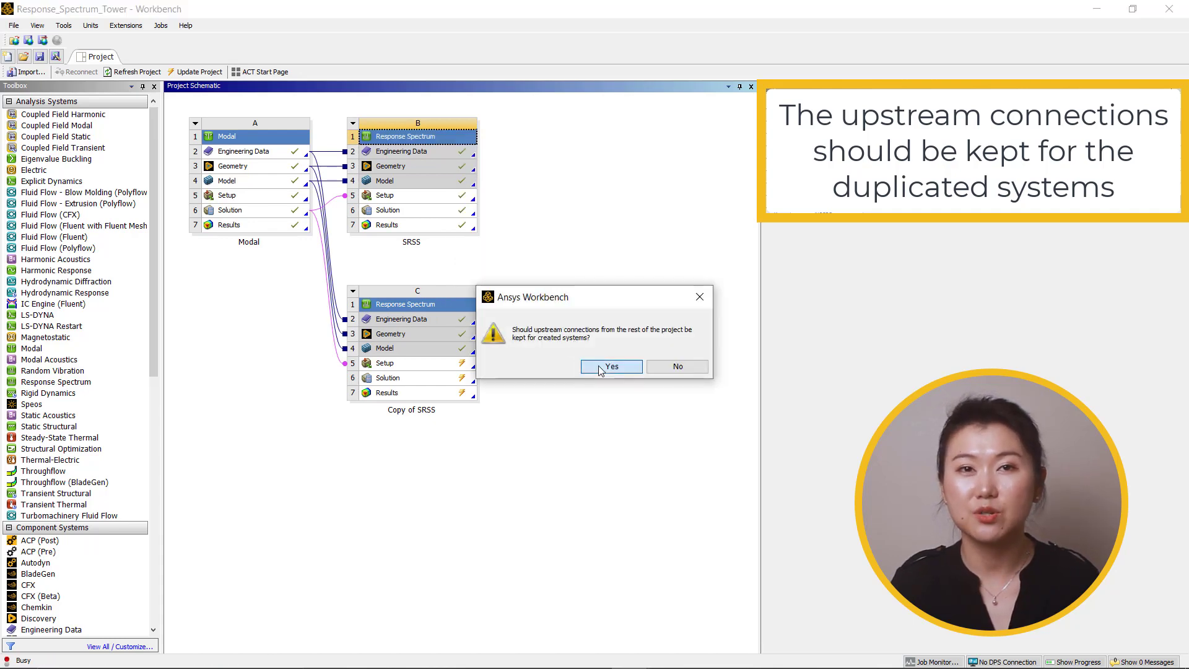
- Rename the copied systems ROSE and ROSE 2%
double_click(421, 410)
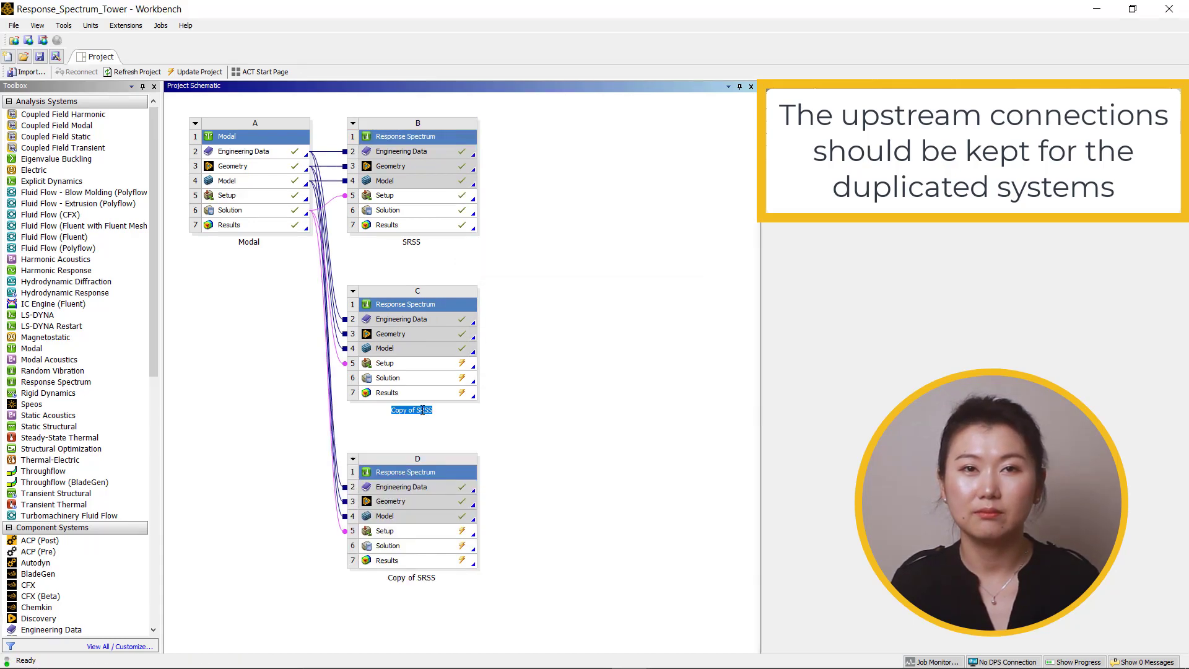
text(ROSE)
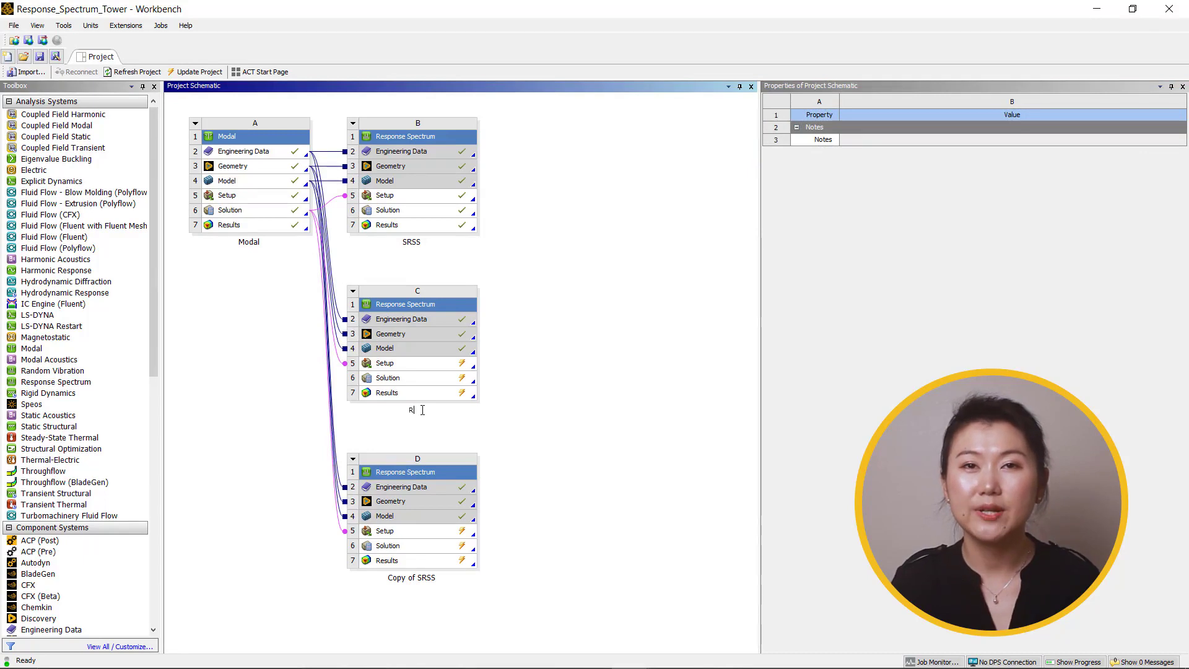
double_click(421, 579)
text(ROSE)
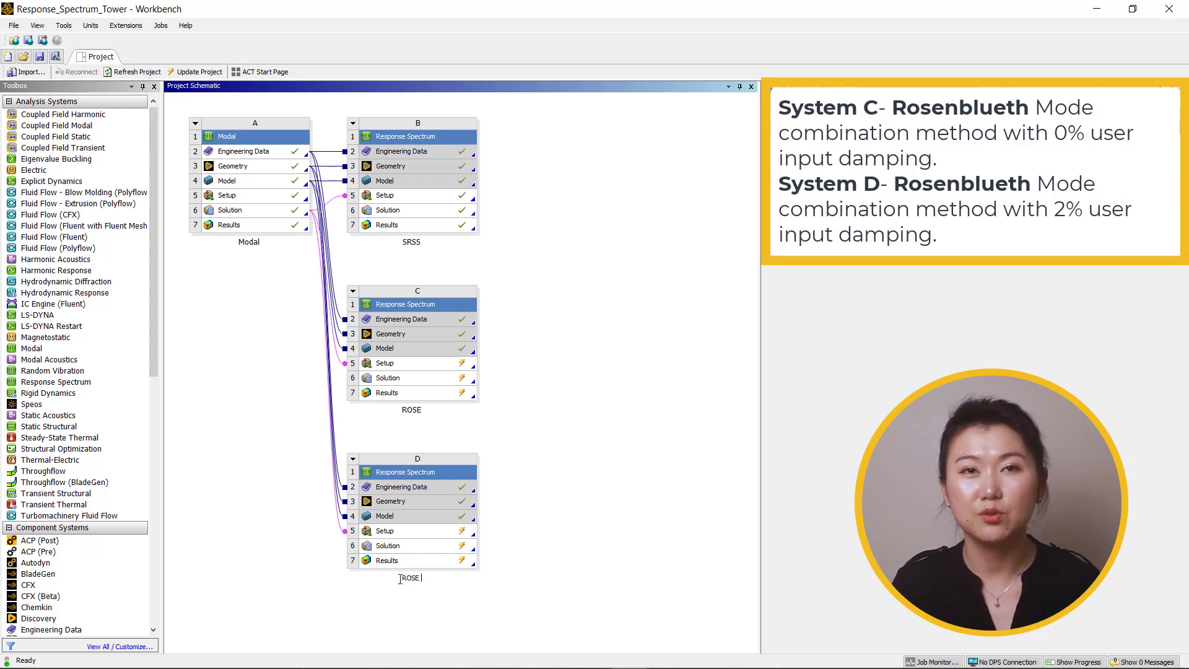
text( 2)
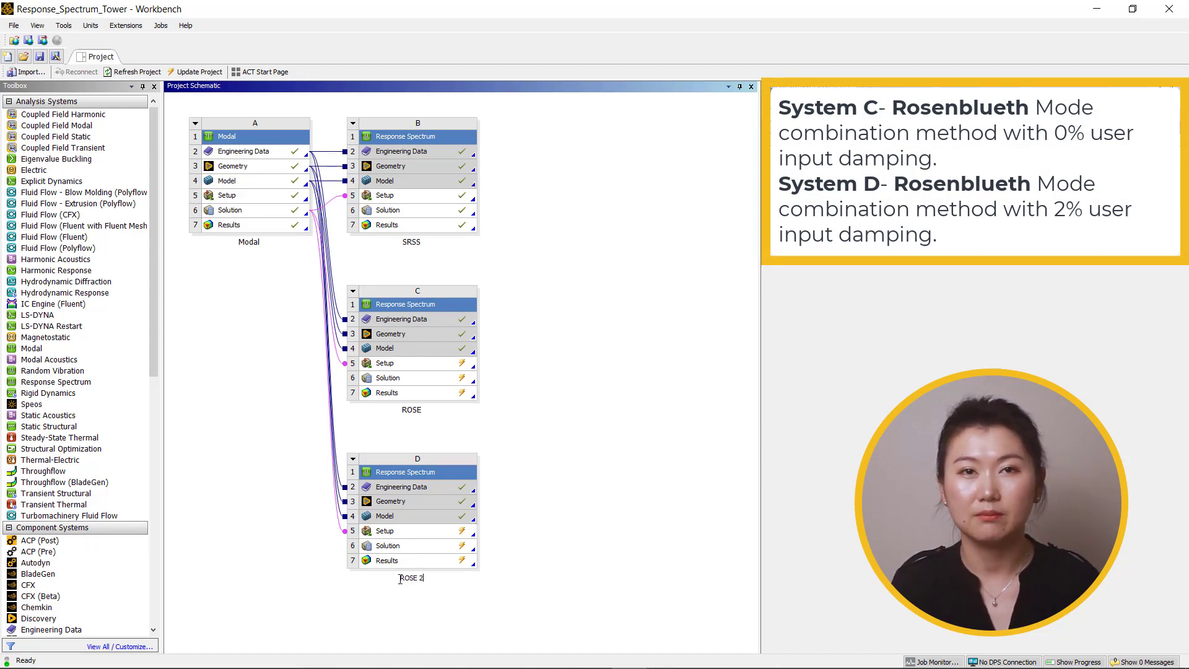
text(%)
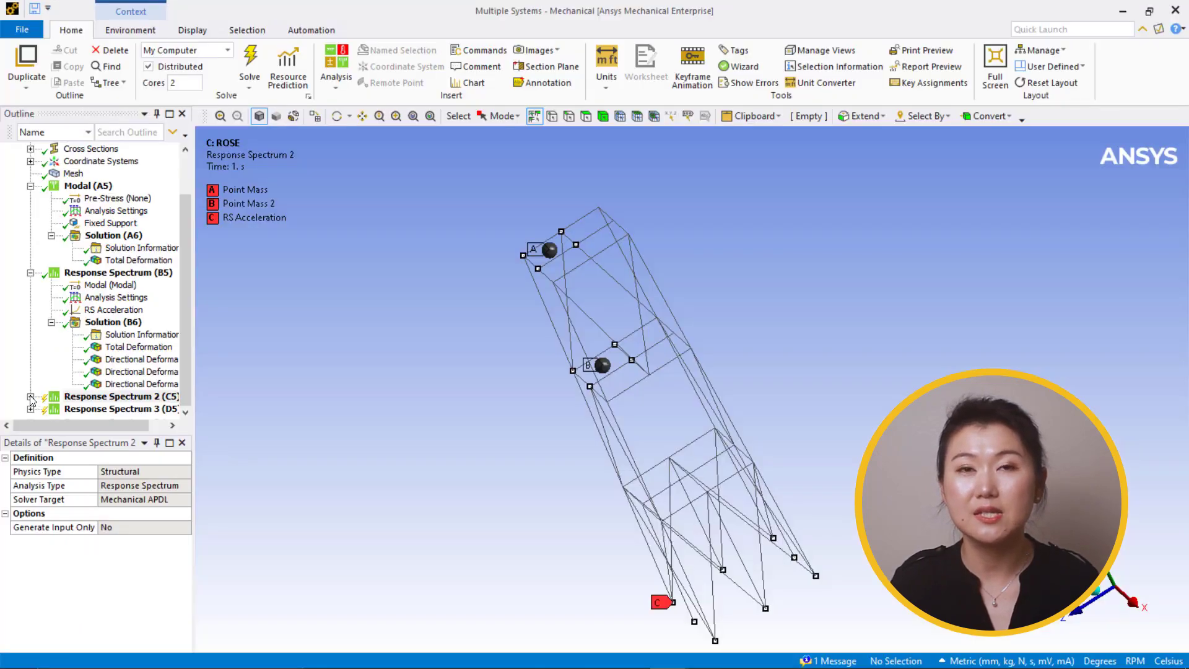
- Set Response Spectrum 2's Modes Combination Type to ROSE
scroll(132, 400, down, 1)
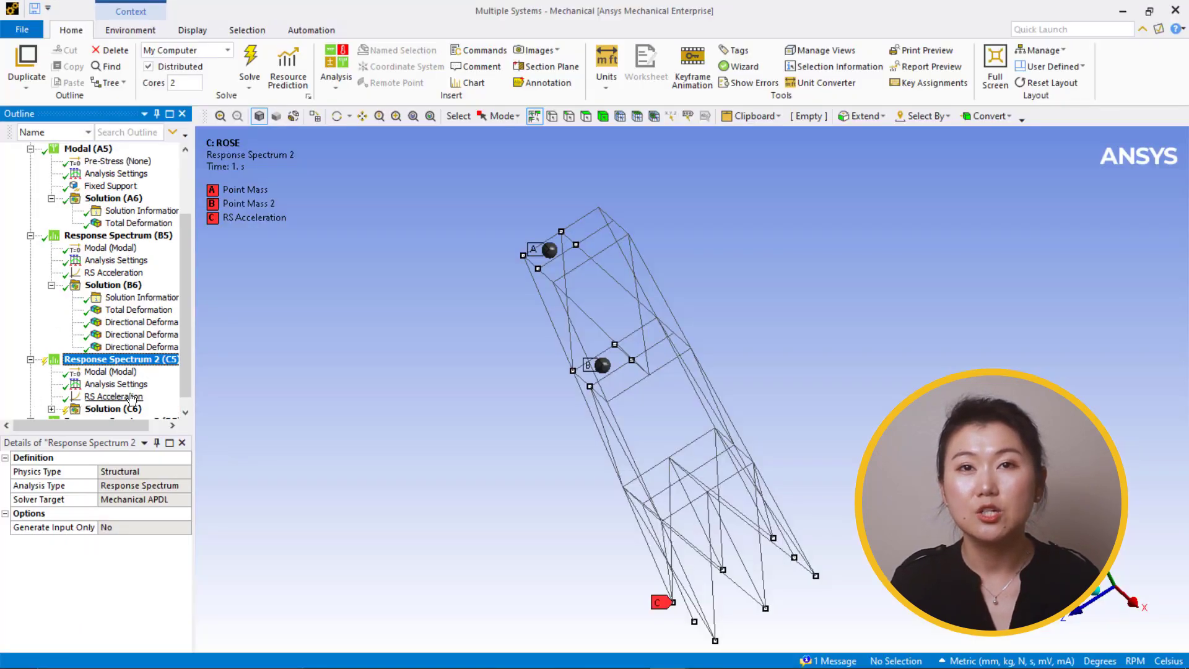
click(116, 384)
click(170, 500)
click(185, 500)
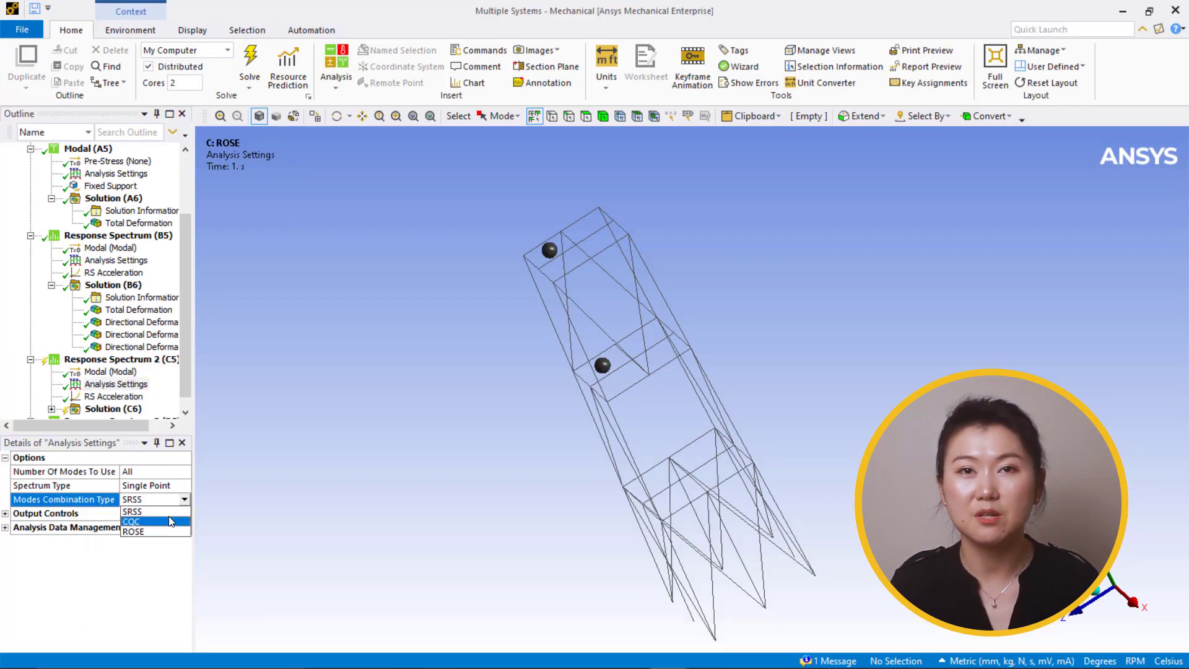
click(162, 531)
- Set Response Spectrum 3 to ROSE mode combination with a damping ratio of 0.02
scroll(40, 413, down, 1)
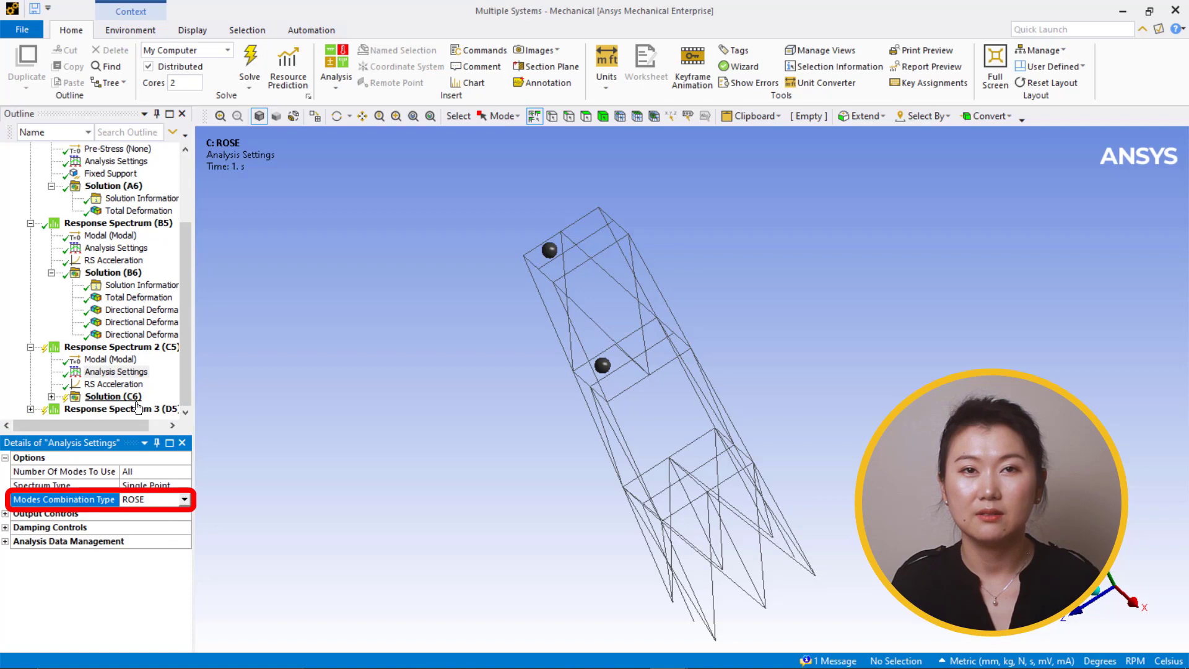
click(31, 409)
click(117, 385)
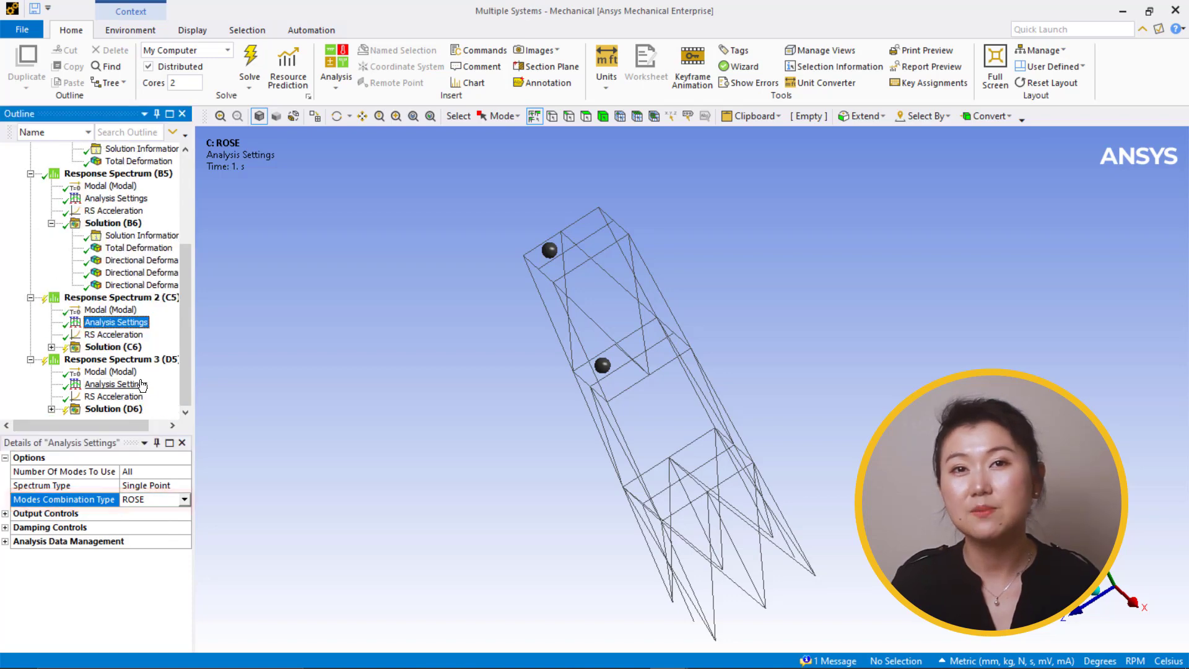
click(171, 499)
click(184, 499)
click(163, 532)
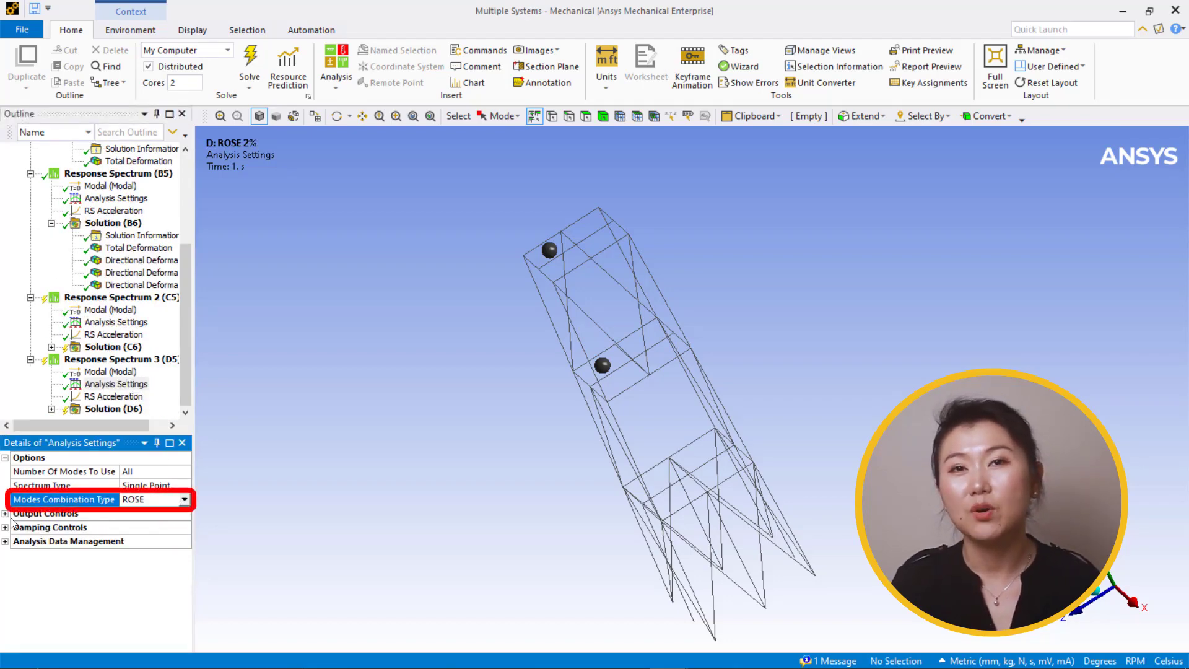
click(6, 527)
click(148, 541)
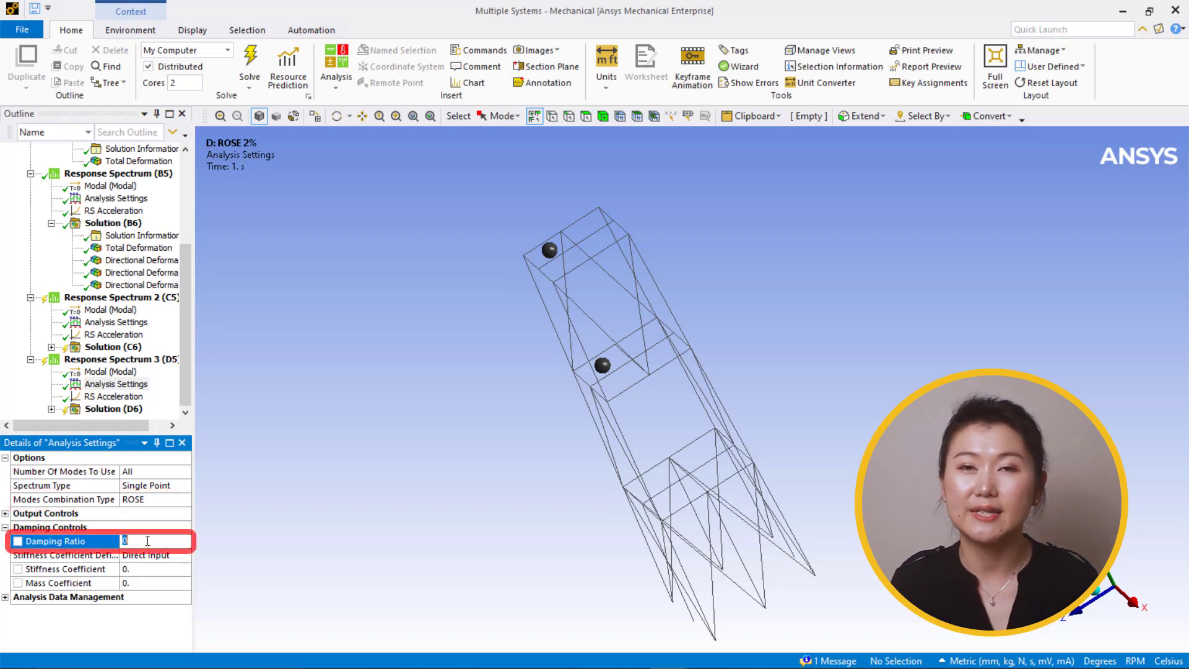
text(0.02)
key(Return)
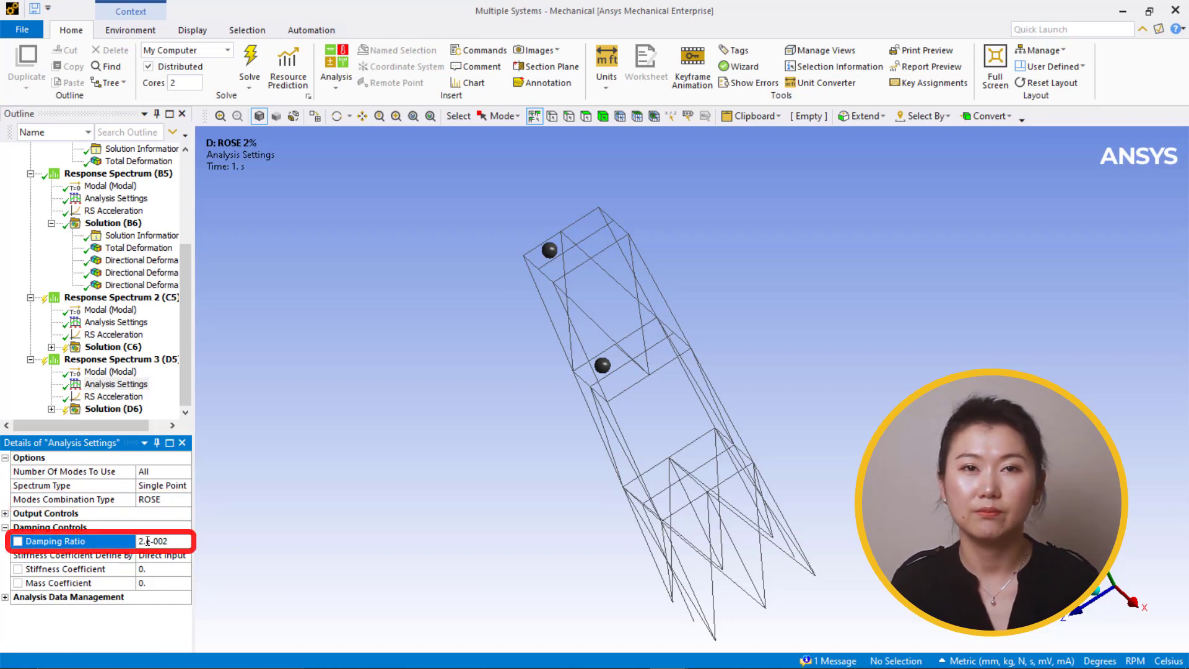
- Run Solve on the Home ribbon for the ROSE and ROSE 2% analyses
click(249, 61)
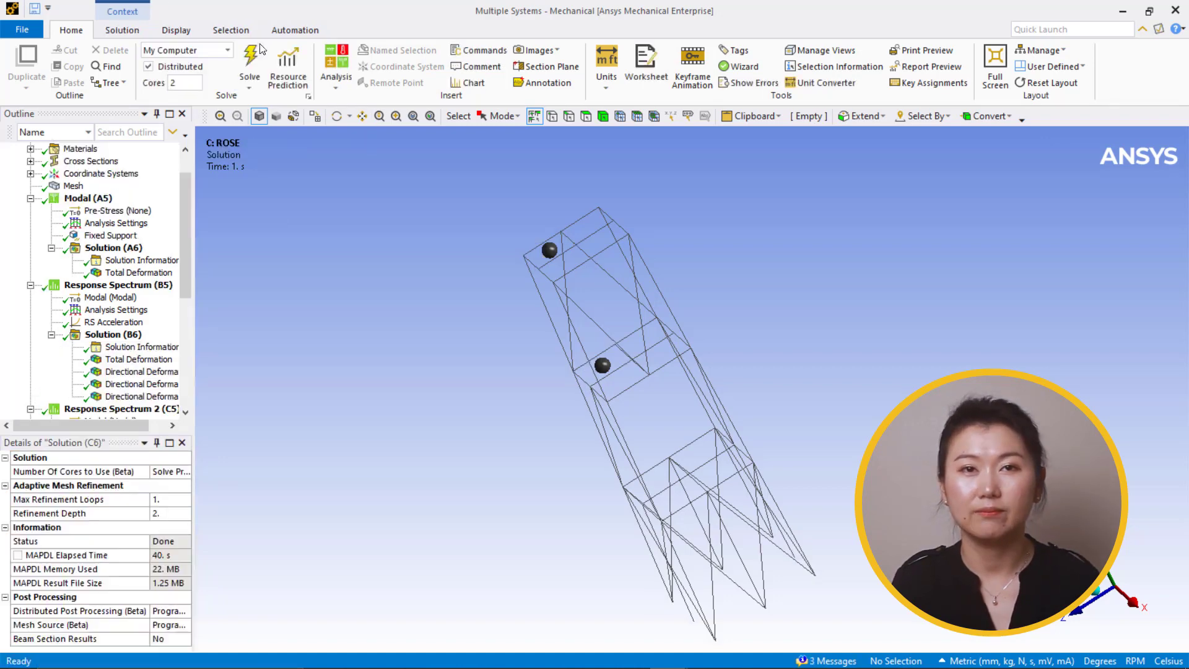